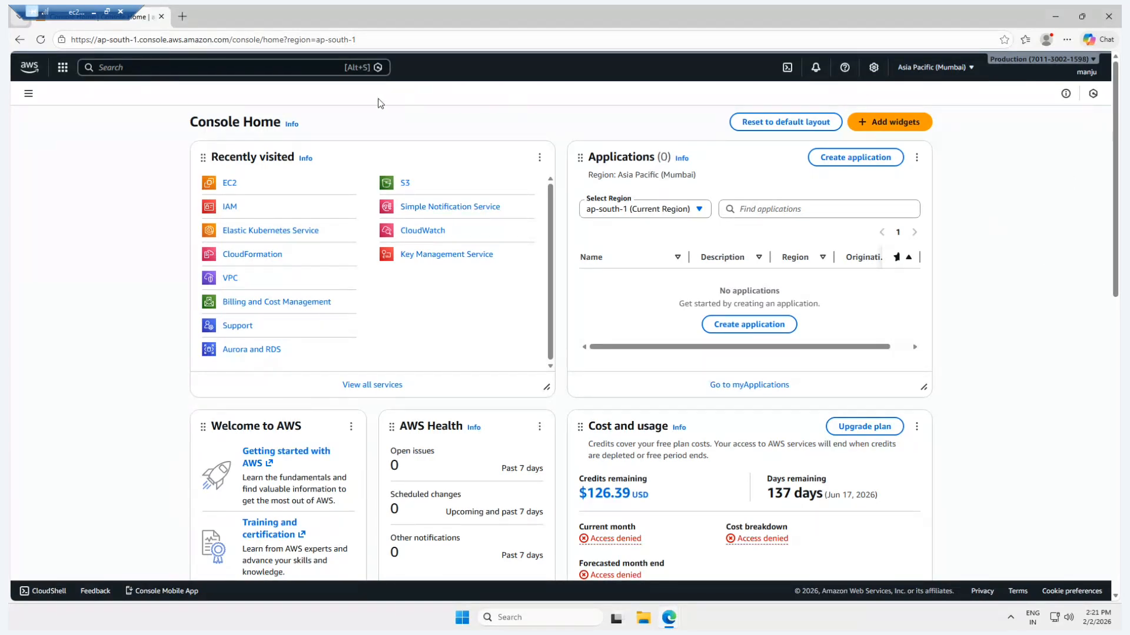
Search the AWS console for ec2 and open the EC2 service.
{"action": "left_click", "coordinate": [283, 68]}
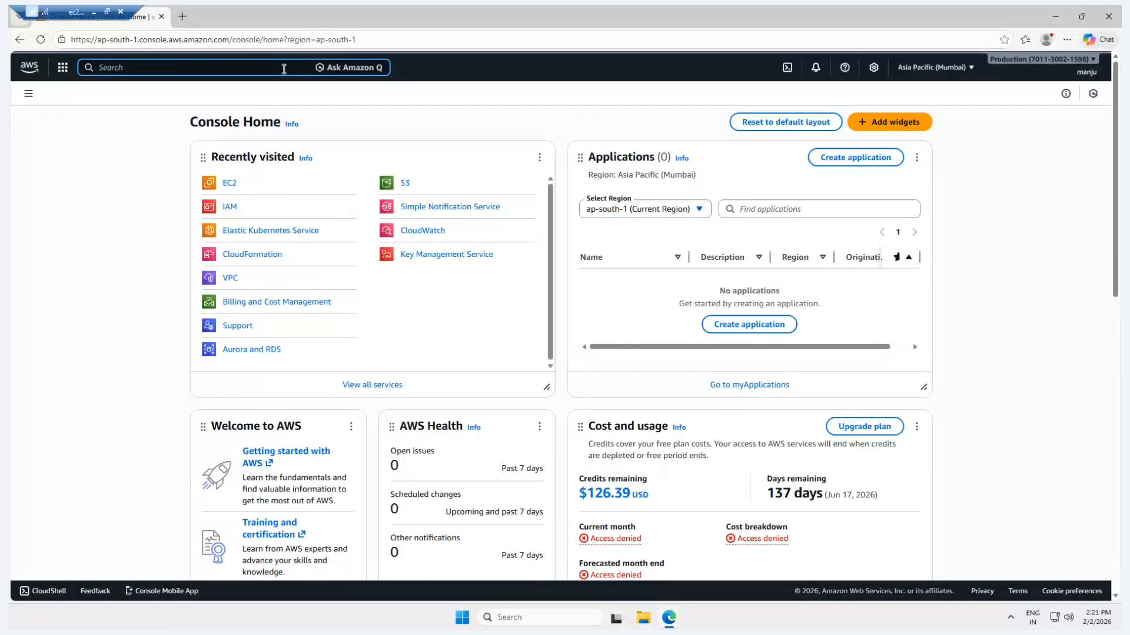
{"action": "type", "text": "ec2"}
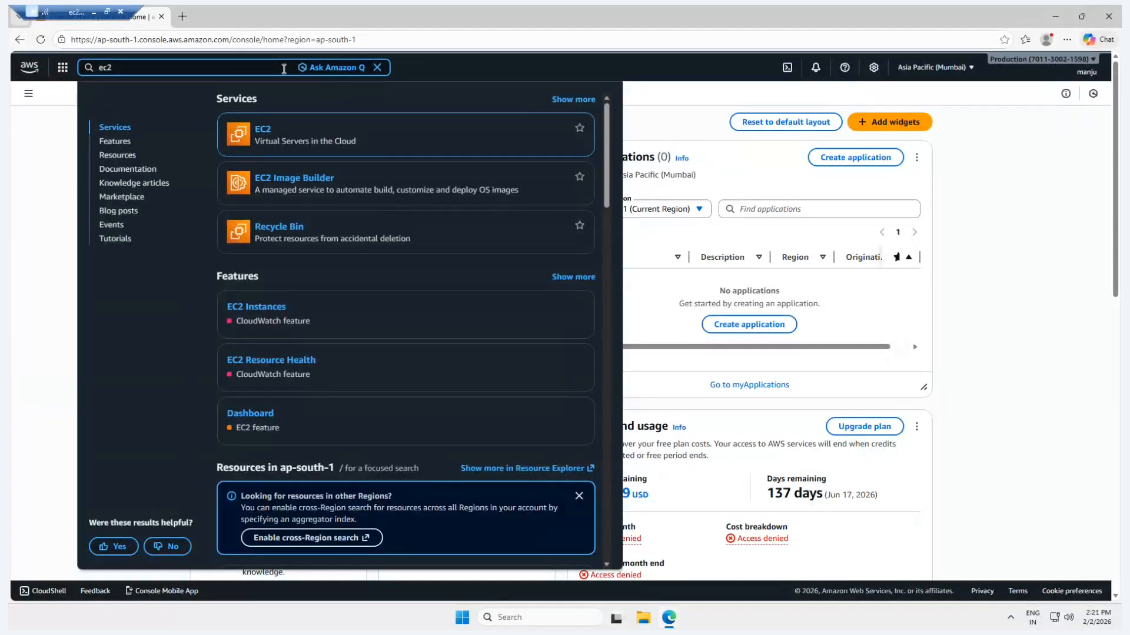
{"action": "mouse_move", "coordinate": [262, 135]}
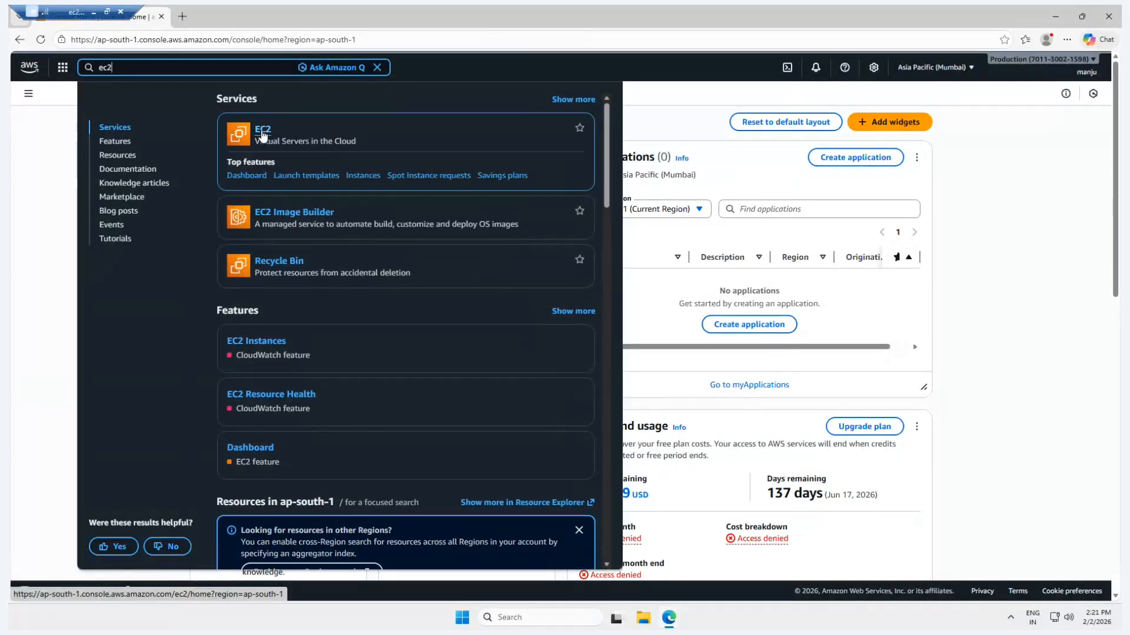
{"action": "left_click", "coordinate": [263, 131]}
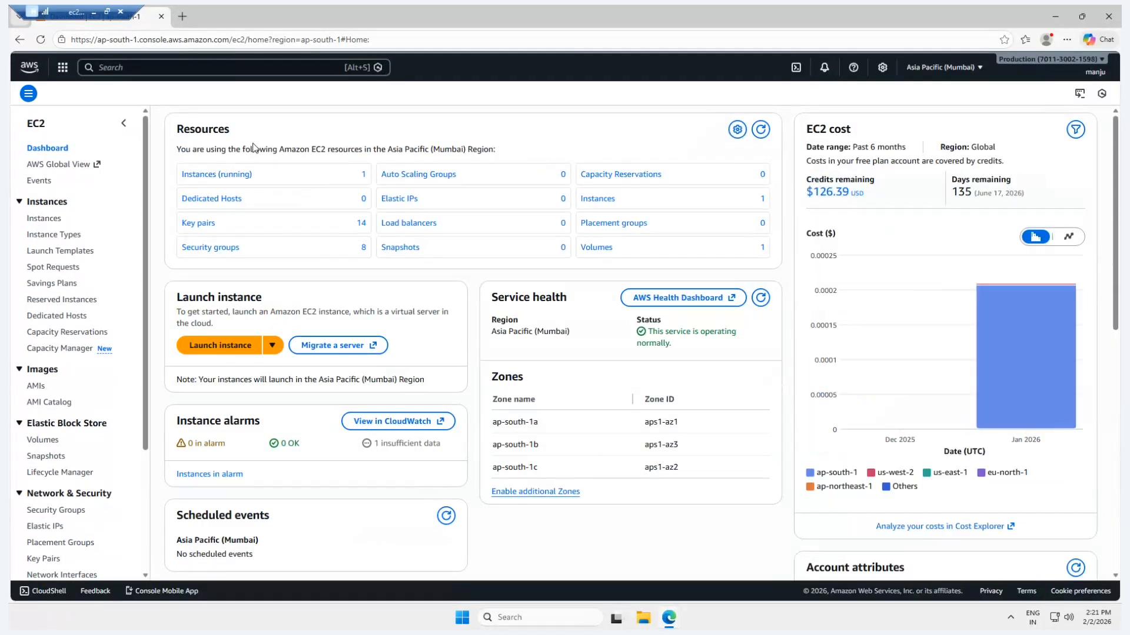
Start launching a new instance from the EC2 instance list and name it linux-server.
{"action": "left_click", "coordinate": [52, 223]}
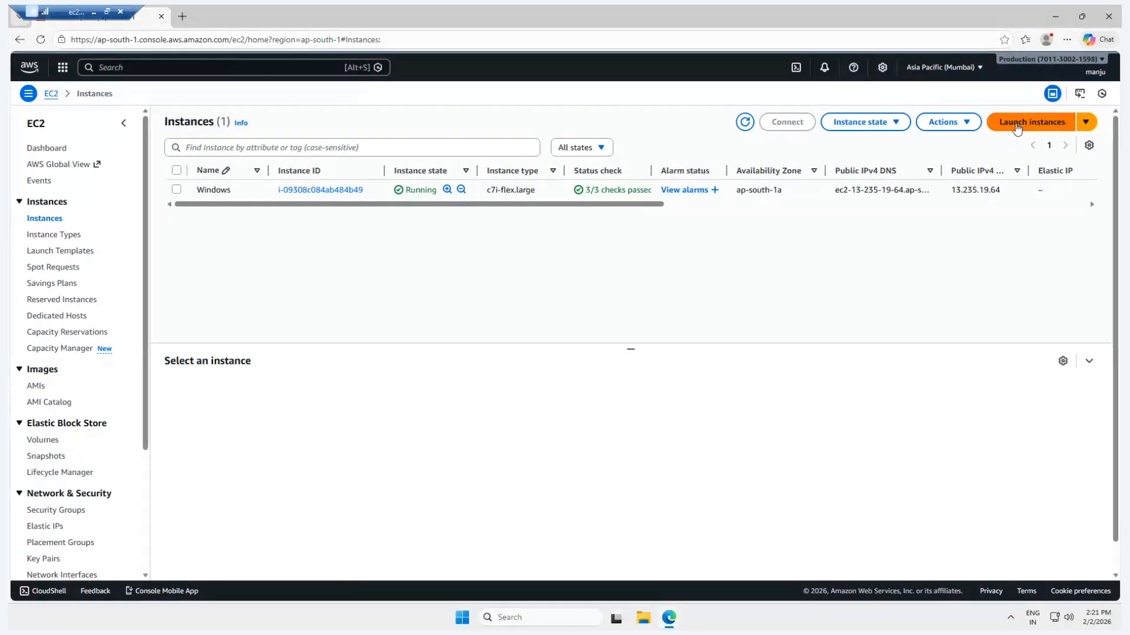
{"action": "left_click", "coordinate": [1016, 125]}
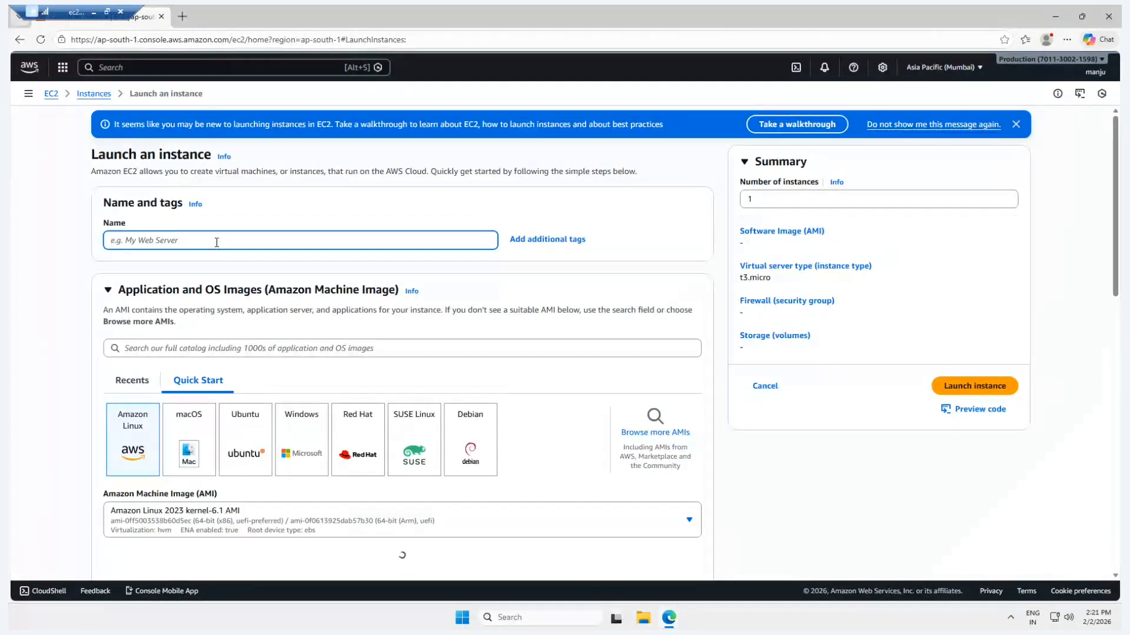
{"action": "type", "text": "linux-ser"}
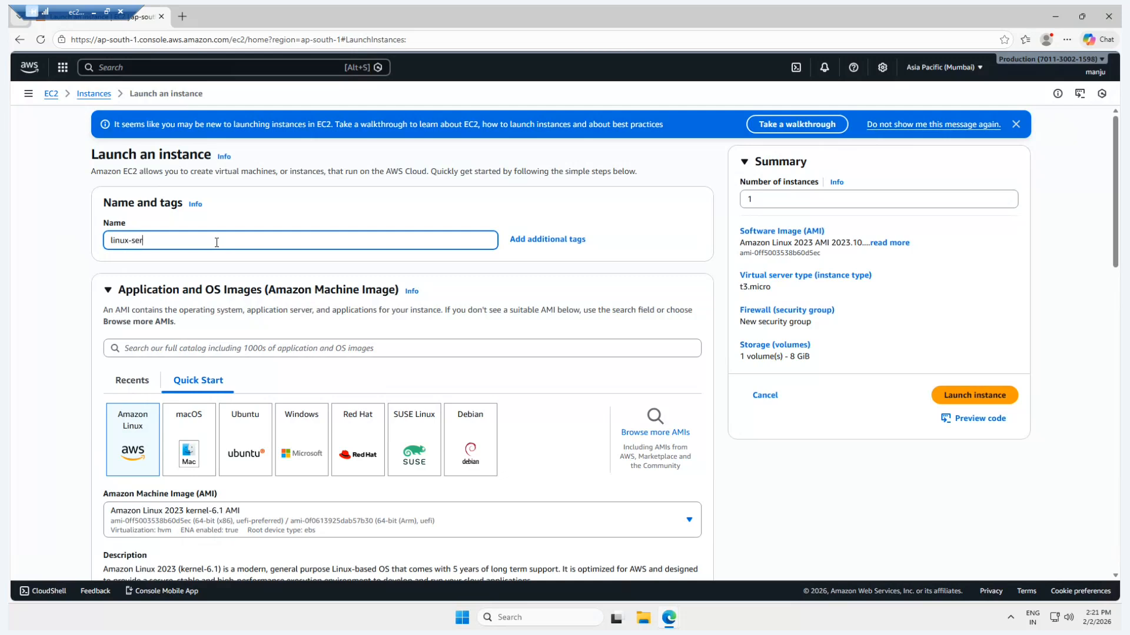
{"action": "type", "text": "ver"}
Review the Amazon Linux image and instance type settings, and look through the existing key pairs.
{"action": "scroll", "coordinate": [240, 282], "scroll_direction": "down", "scroll_amount": 1}
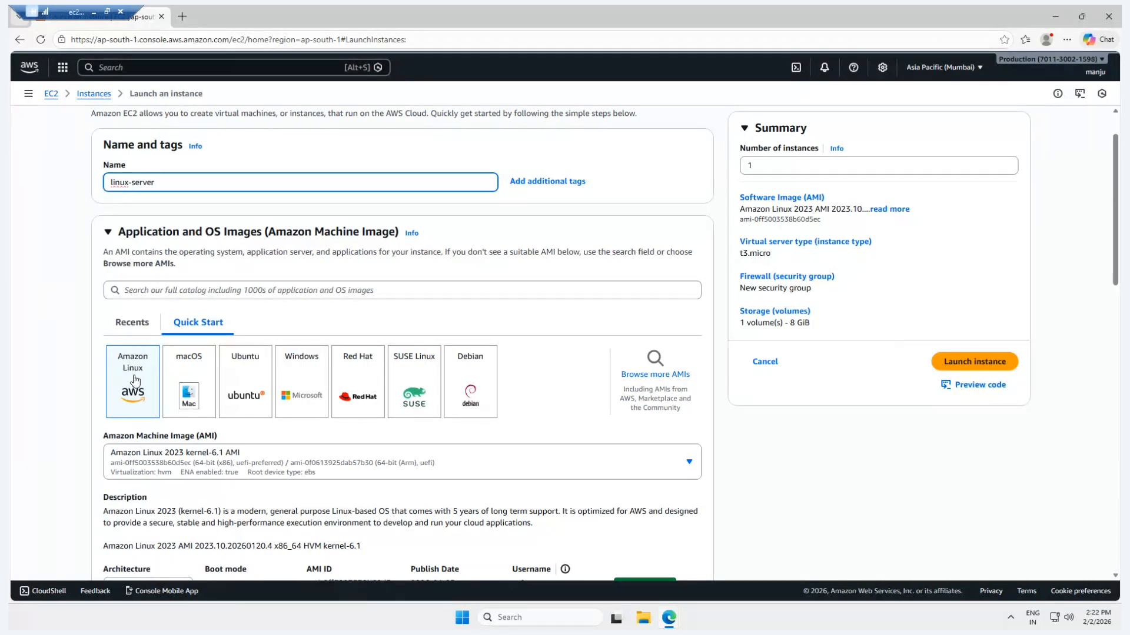
{"action": "scroll", "coordinate": [135, 380], "scroll_direction": "down", "scroll_amount": 2}
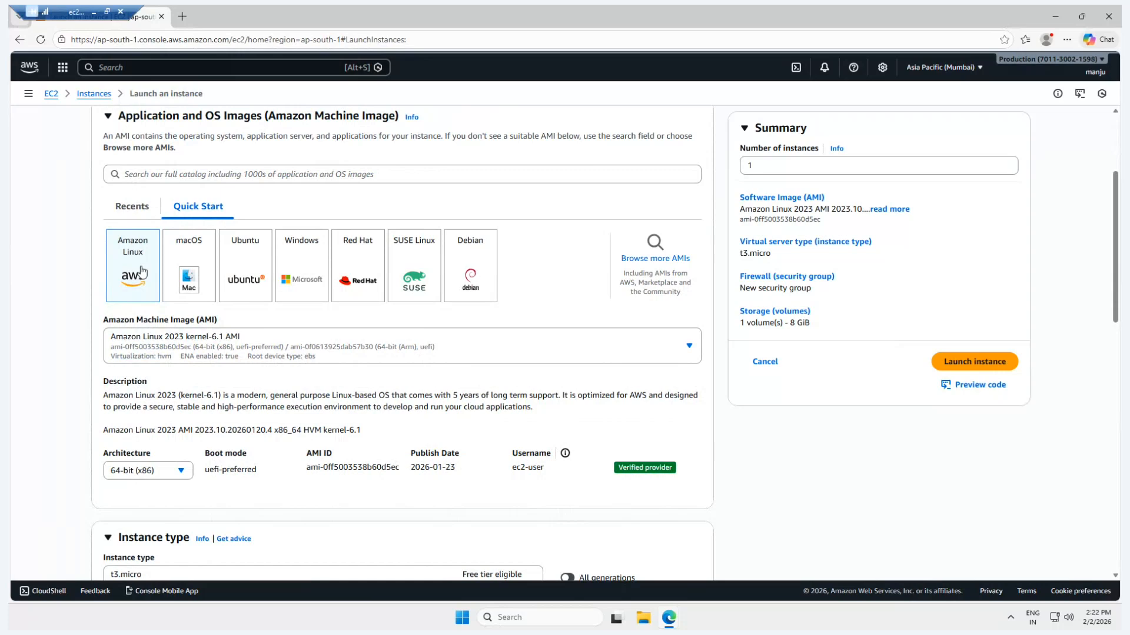
{"action": "scroll", "coordinate": [141, 272], "scroll_direction": "up", "scroll_amount": 1}
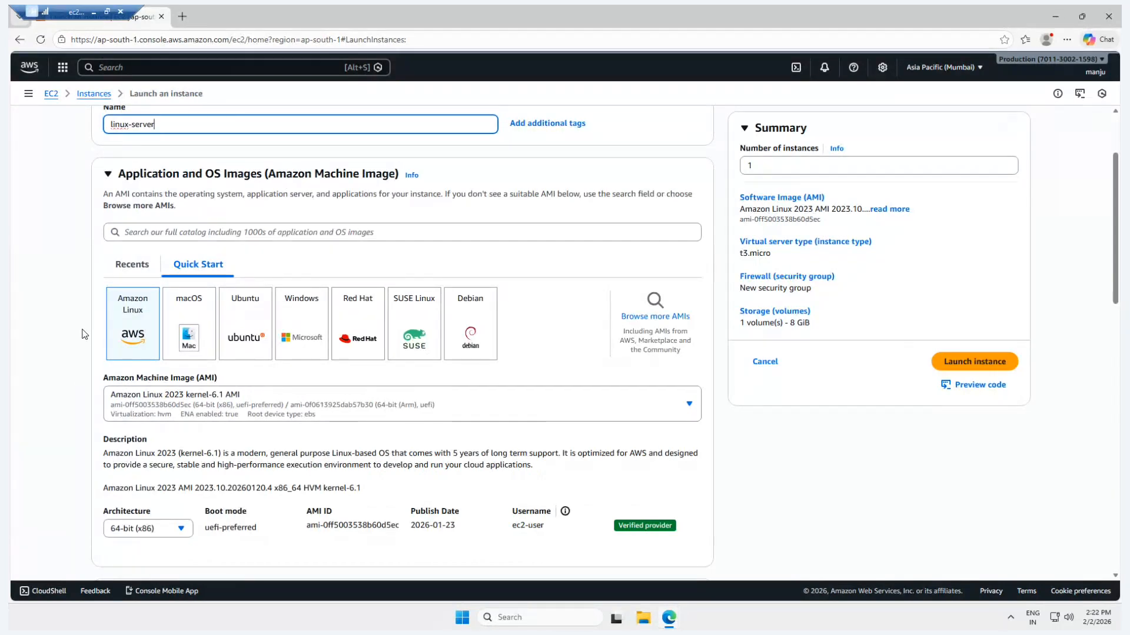
{"action": "scroll", "coordinate": [84, 334], "scroll_direction": "down", "scroll_amount": 5}
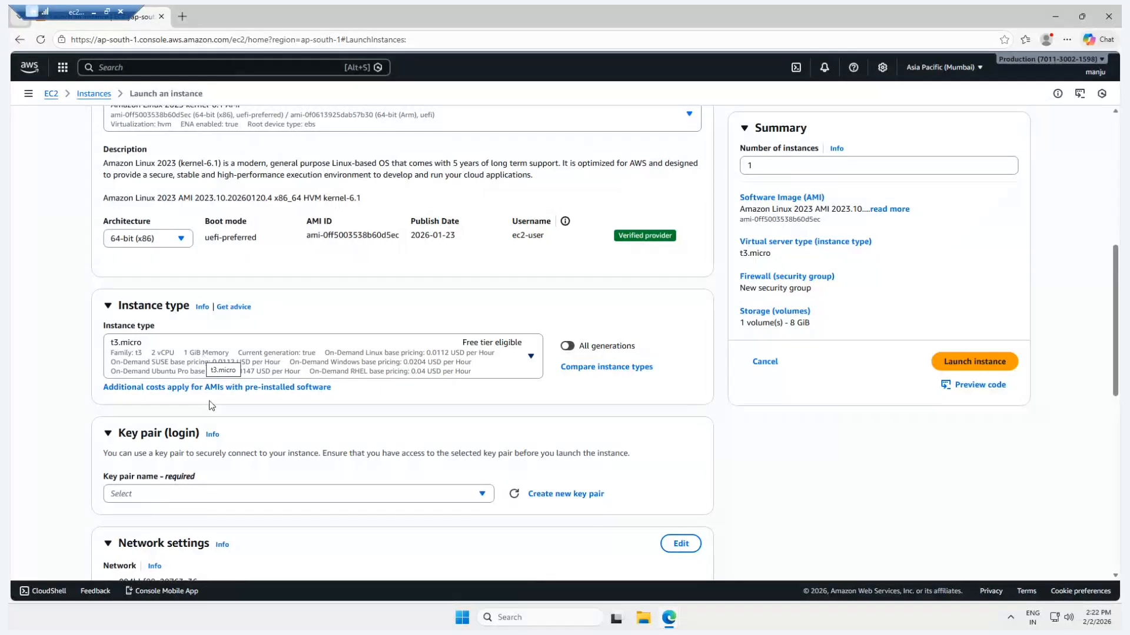
{"action": "scroll", "coordinate": [210, 405], "scroll_direction": "down", "scroll_amount": 4}
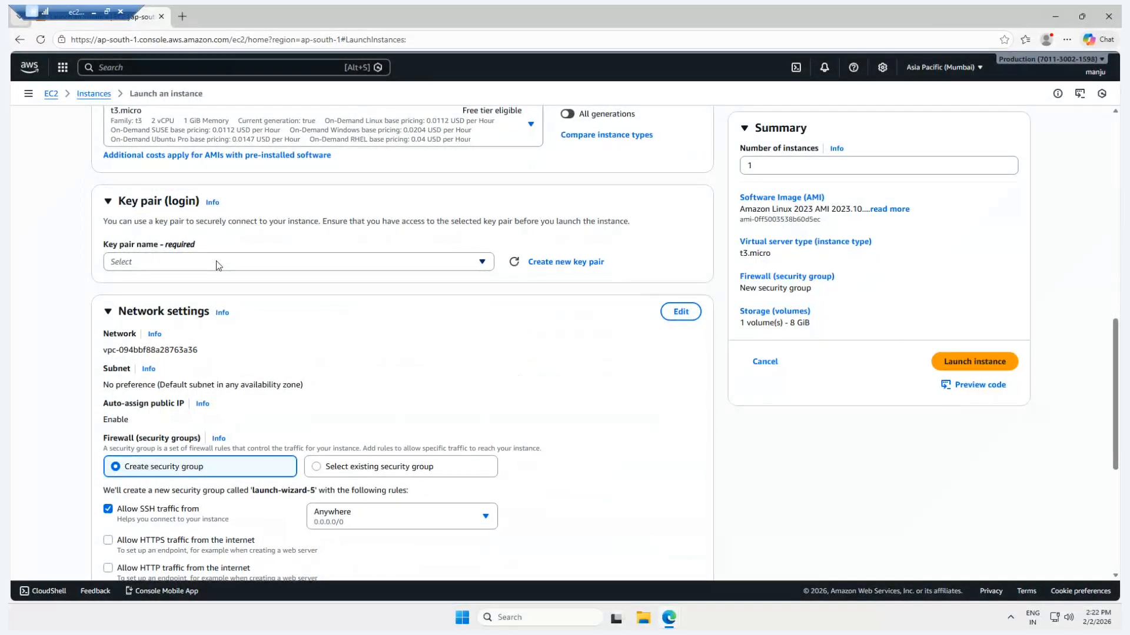
{"action": "left_click", "coordinate": [217, 260]}
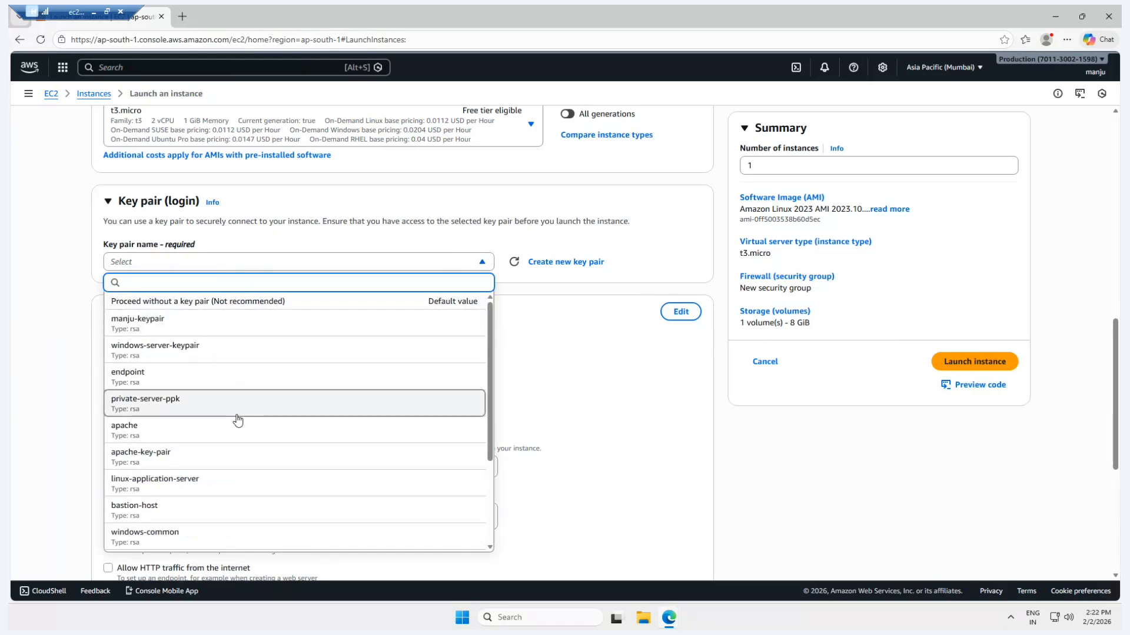
{"action": "left_click", "coordinate": [550, 312]}
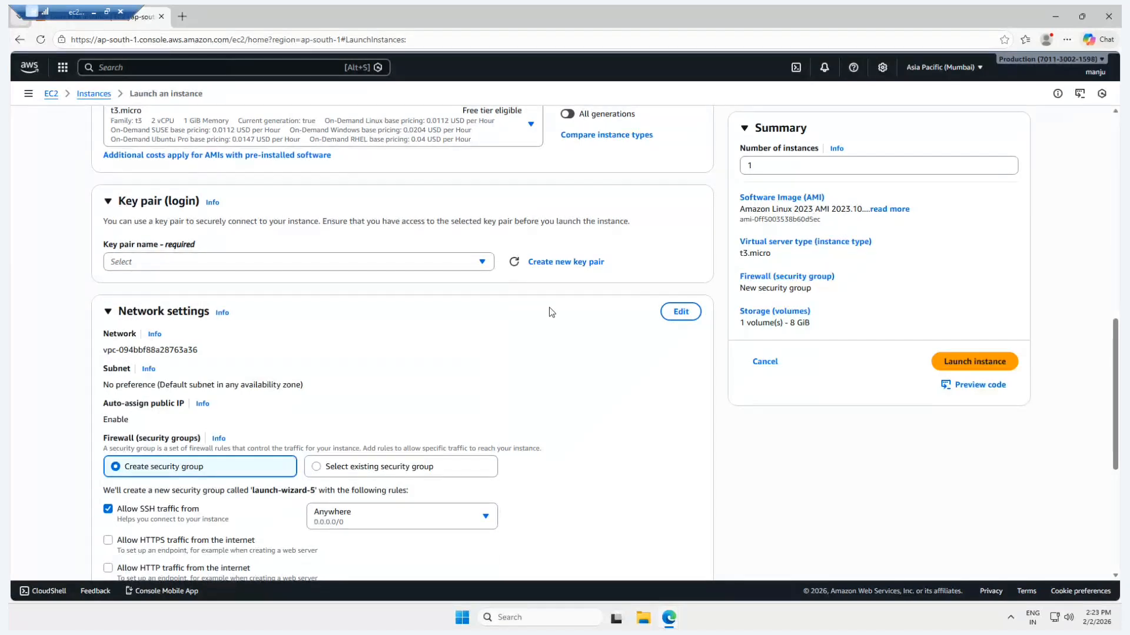
Create an RSA key pair named linux-key-pair with the private key file in .ppk format for PuTTY.
{"action": "left_click", "coordinate": [547, 266]}
{"action": "left_click", "coordinate": [427, 241]}
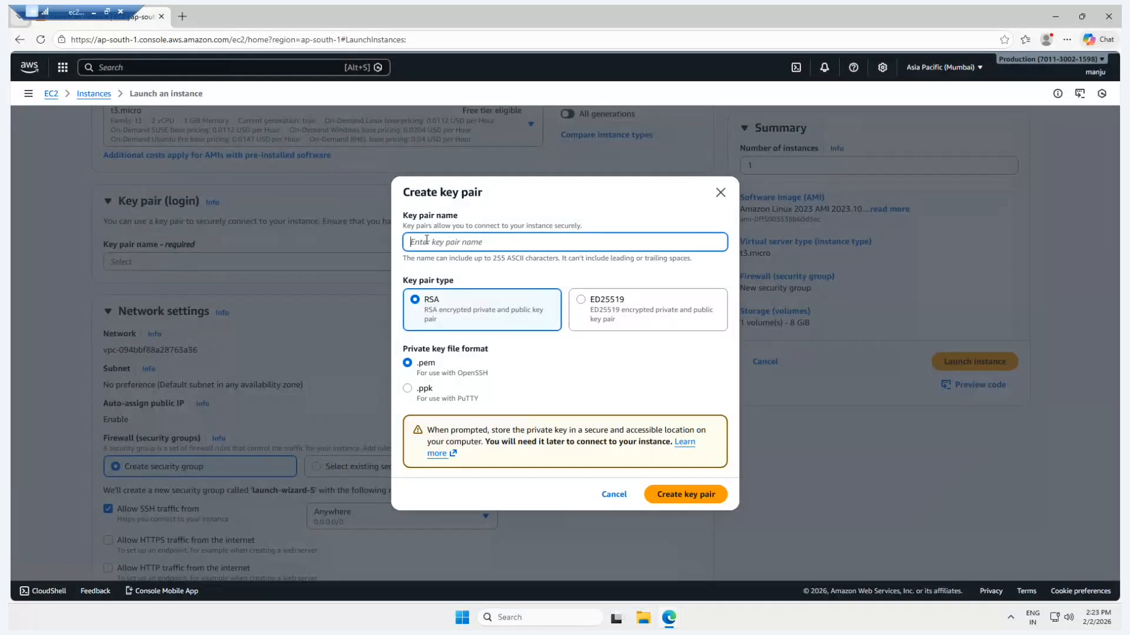
{"action": "type", "text": "linux-key-pair"}
{"action": "left_click_drag", "start_coordinate": [417, 364], "coordinate": [436, 371]}
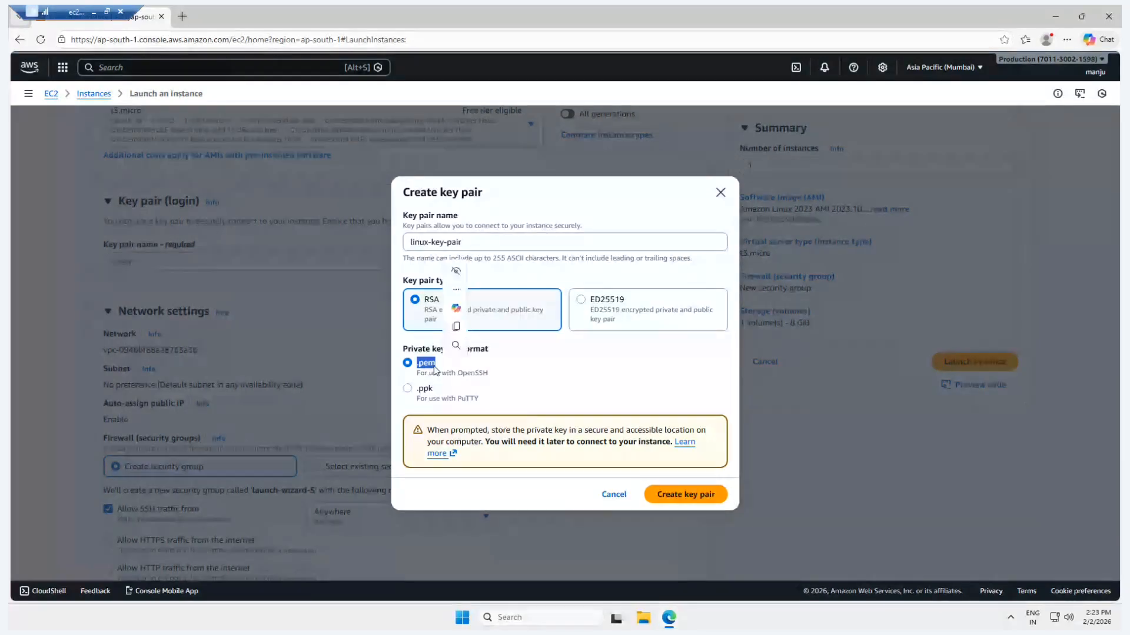
{"action": "left_click", "coordinate": [442, 369]}
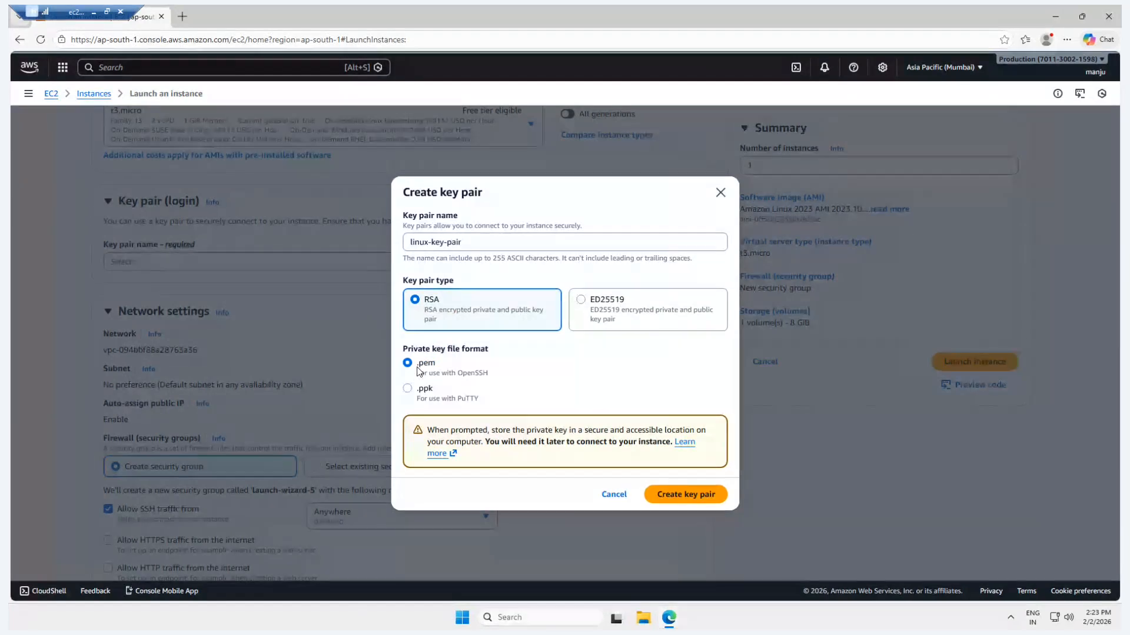
{"action": "left_click", "coordinate": [409, 389]}
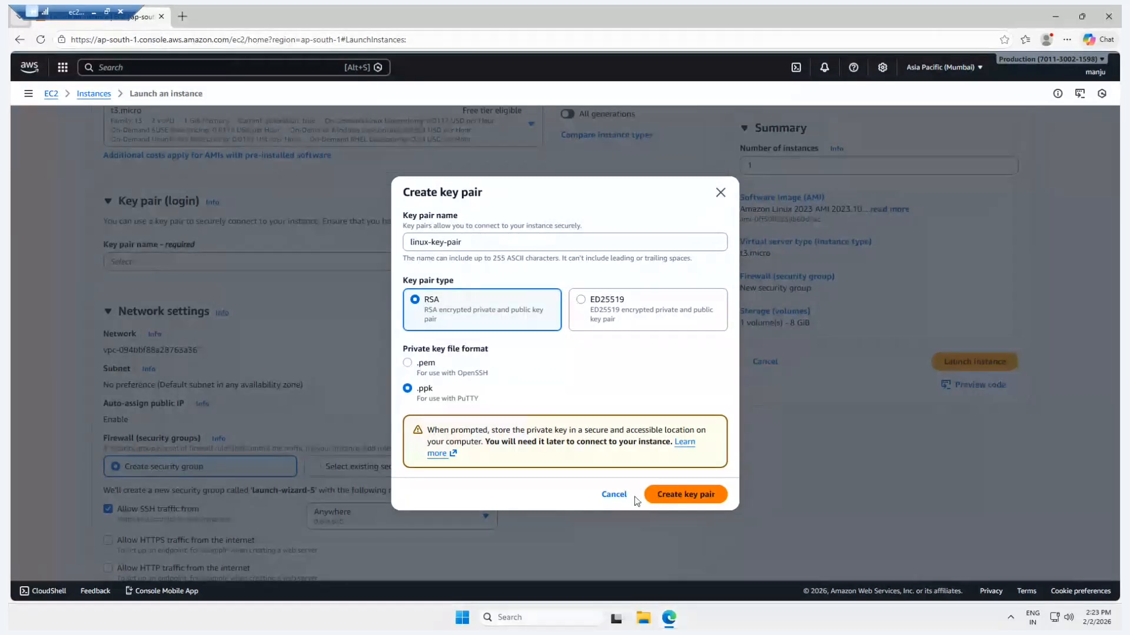
{"action": "left_click", "coordinate": [680, 499]}
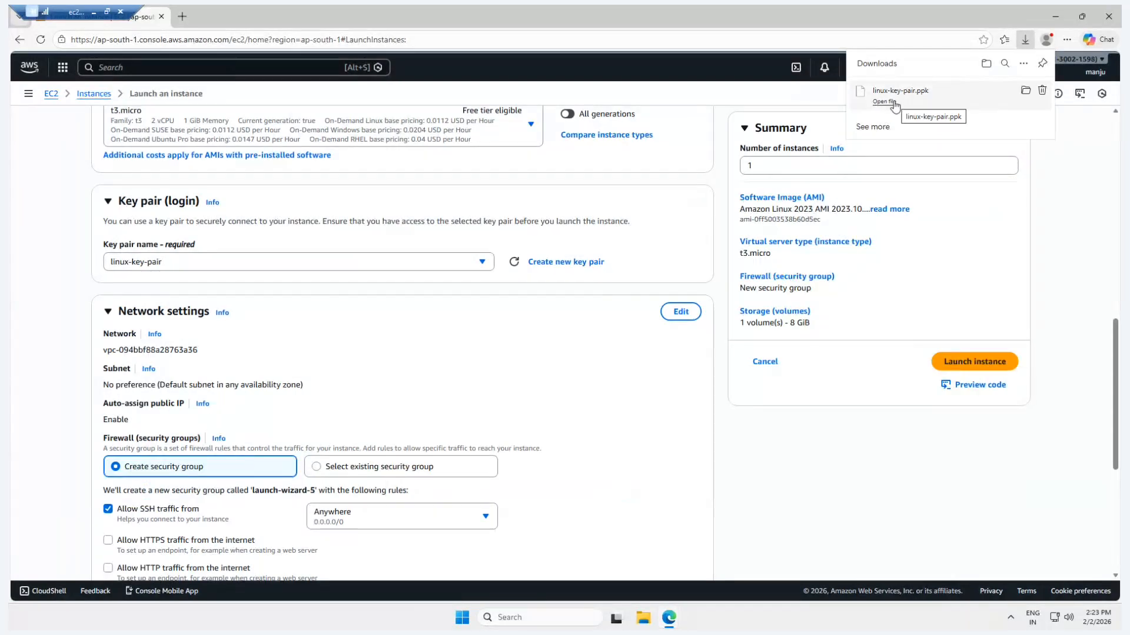
Edit the network settings and choose the subnet in availability zone ap-south-1a.
{"action": "scroll", "coordinate": [542, 353], "scroll_direction": "down", "scroll_amount": 1}
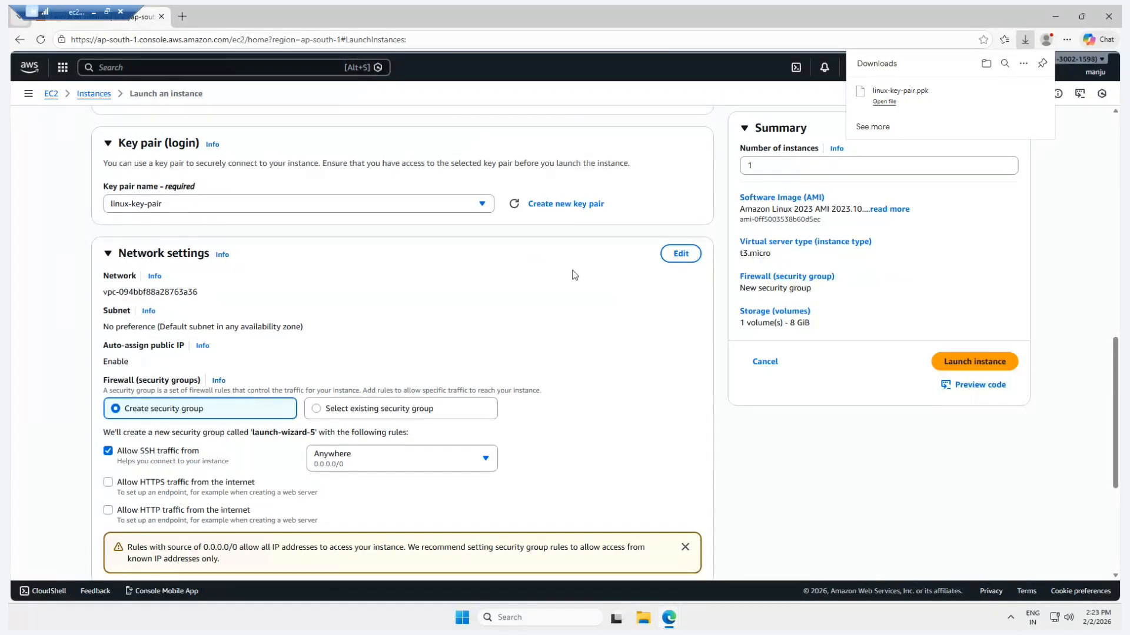
{"action": "left_click", "coordinate": [680, 254]}
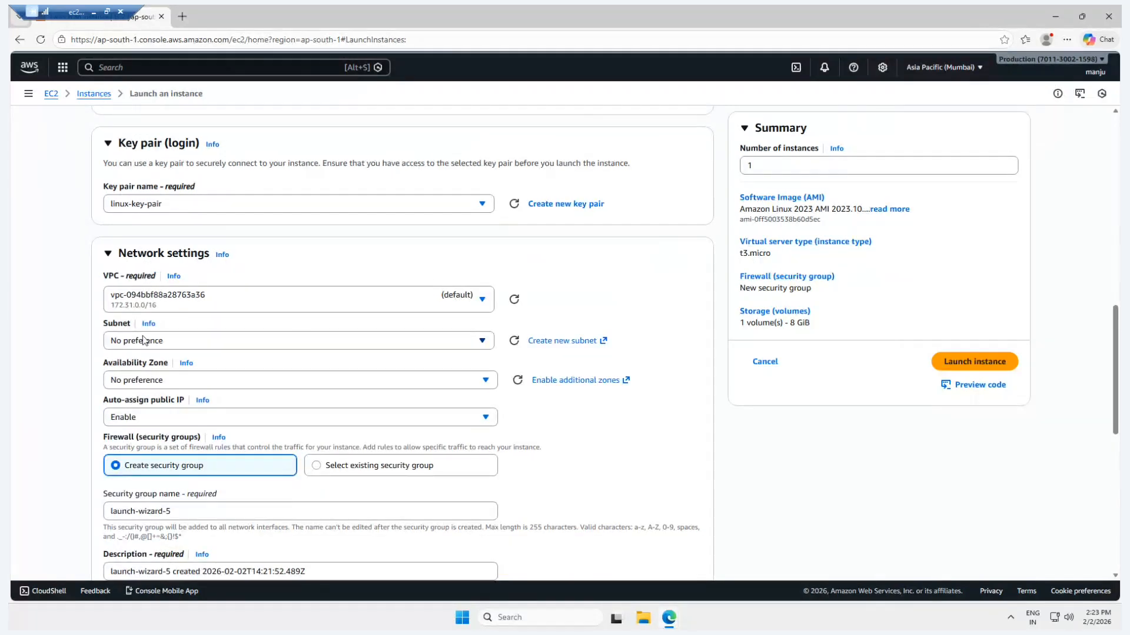
{"action": "left_click", "coordinate": [165, 302]}
{"action": "left_click", "coordinate": [166, 302]}
{"action": "left_click", "coordinate": [165, 344]}
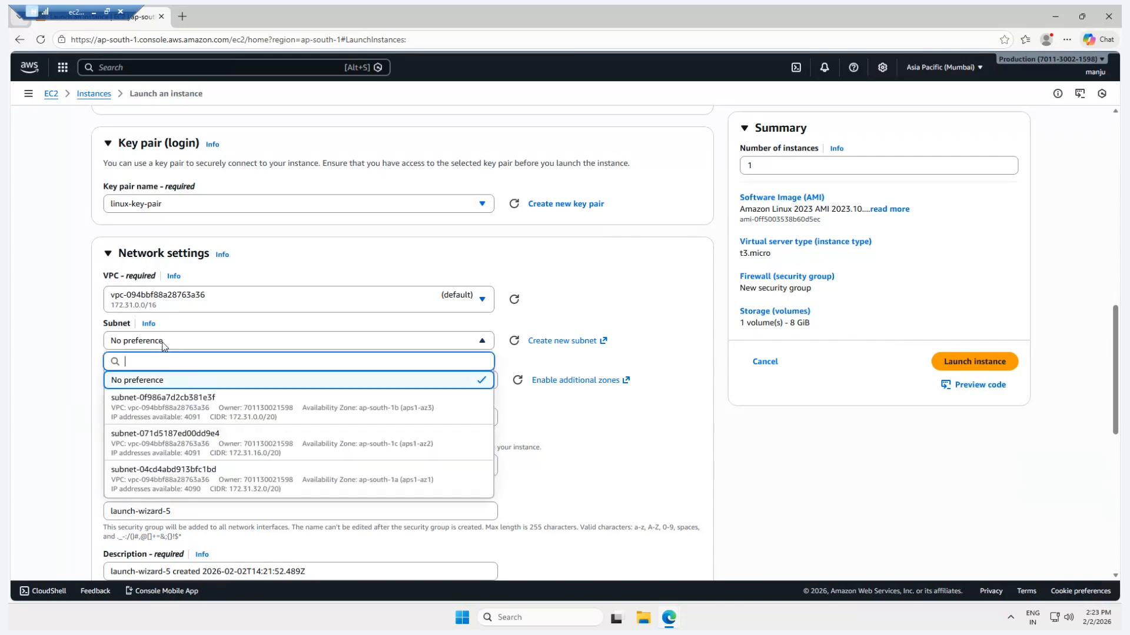
{"action": "left_click", "coordinate": [326, 484]}
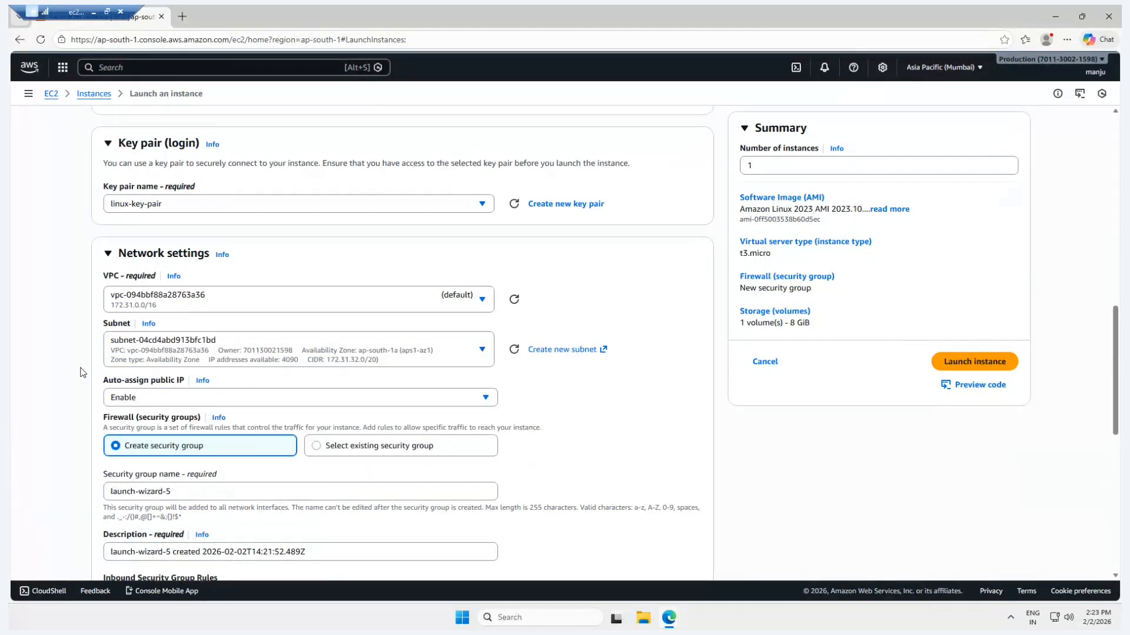
Review the security group rules and root volume storage, and launch the instance.
{"action": "scroll", "coordinate": [82, 371], "scroll_direction": "down", "scroll_amount": 1}
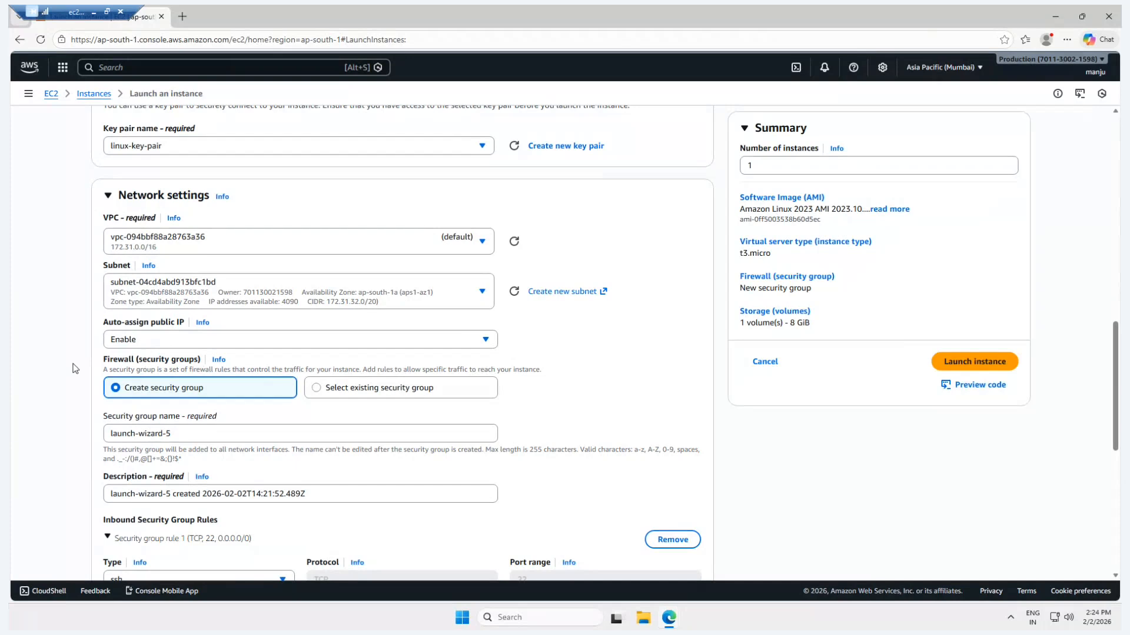
{"action": "scroll", "coordinate": [75, 368], "scroll_direction": "down", "scroll_amount": 1}
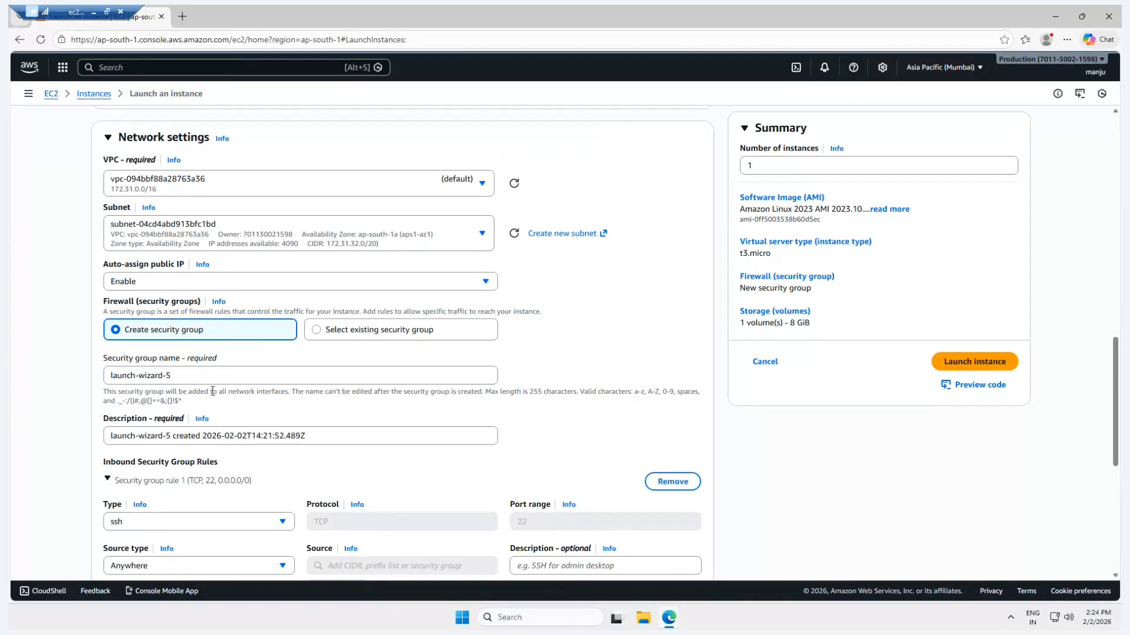
{"action": "scroll", "coordinate": [212, 391], "scroll_direction": "down", "scroll_amount": 3}
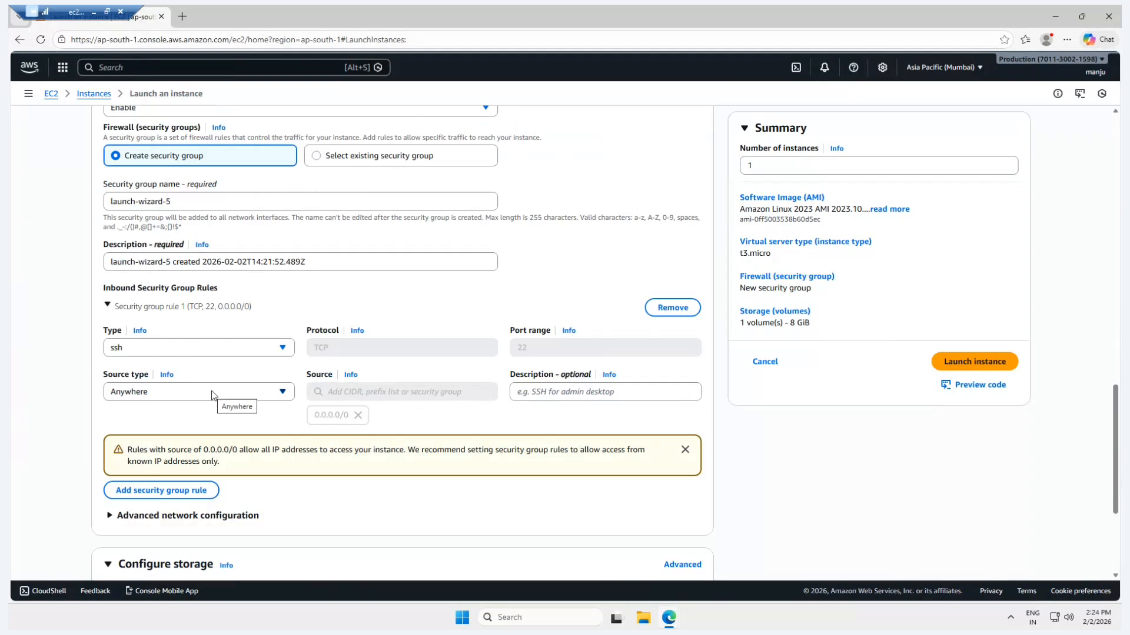
{"action": "scroll", "coordinate": [213, 394], "scroll_direction": "down", "scroll_amount": 3}
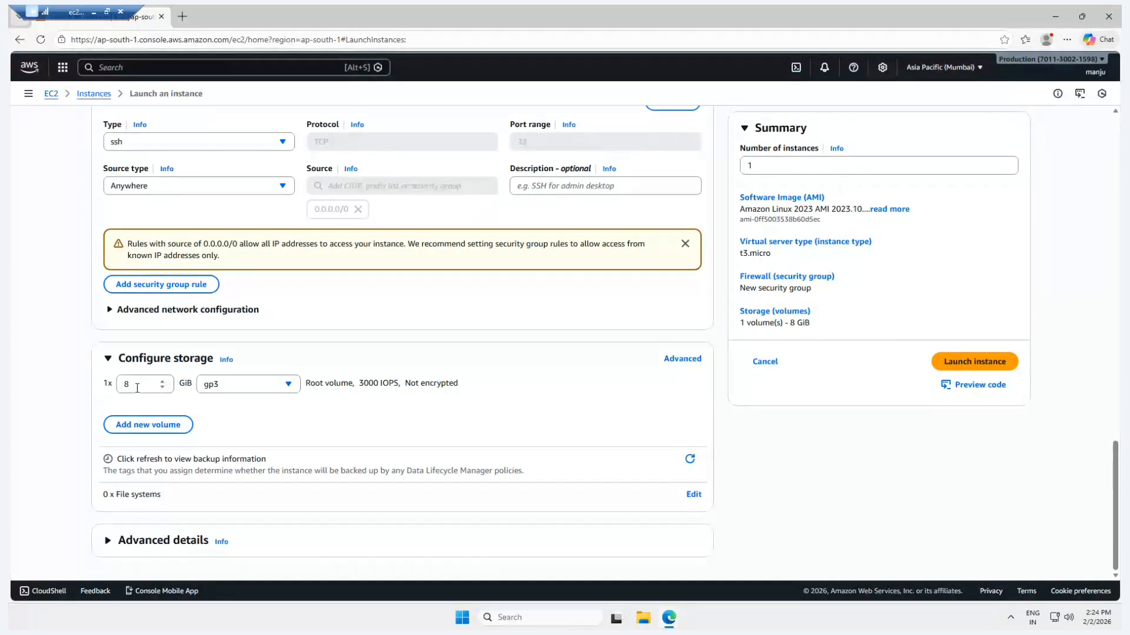
{"action": "left_click", "coordinate": [143, 385]}
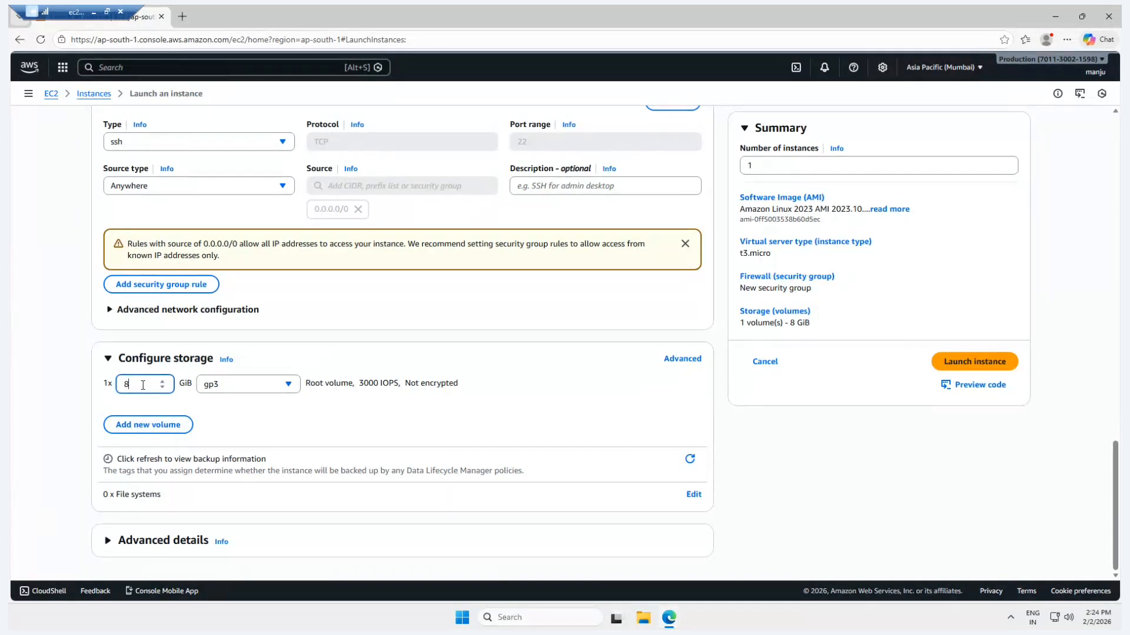
{"action": "left_click", "coordinate": [965, 367]}
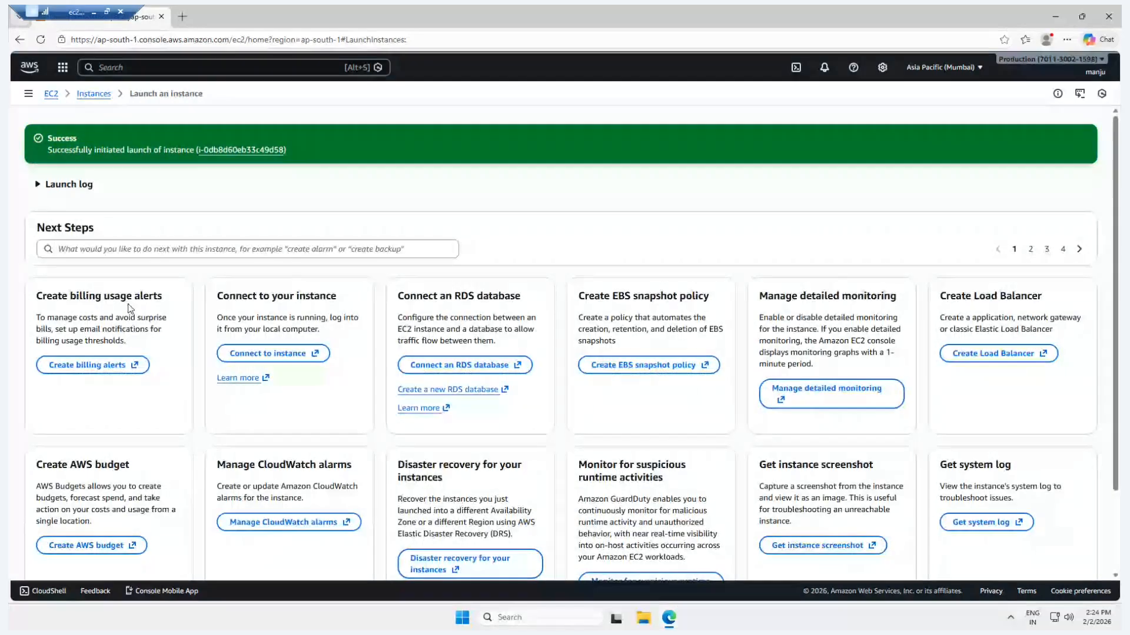
Return to the instance list, select linux-server, enlarge its details pane and refresh the list to check its status.
{"action": "left_click", "coordinate": [93, 94]}
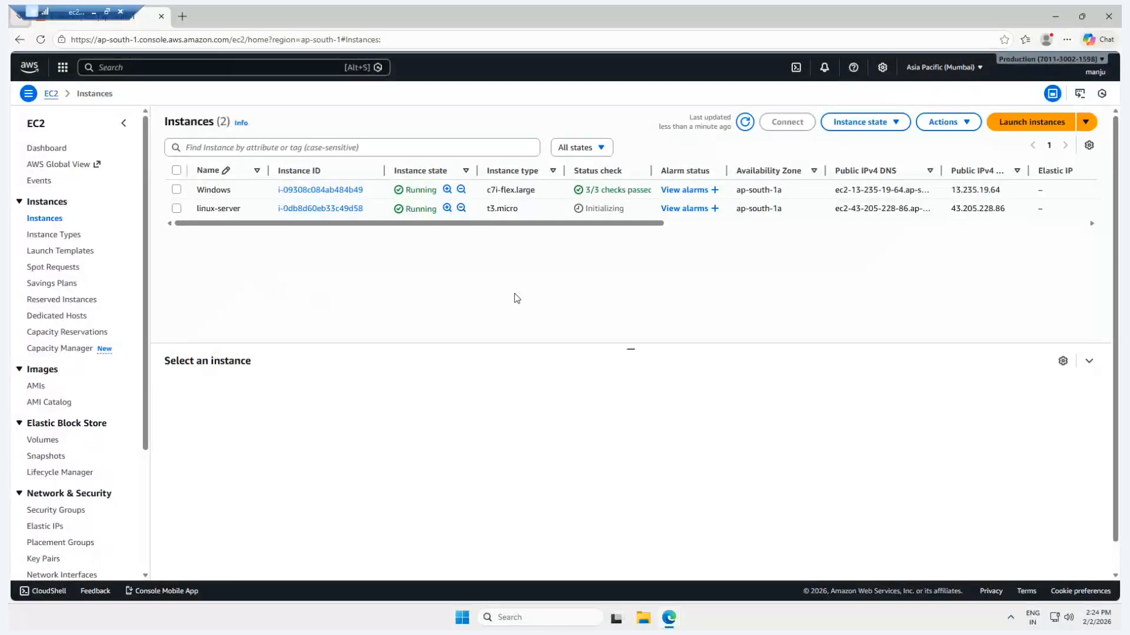
{"action": "left_click", "coordinate": [742, 128]}
{"action": "left_click", "coordinate": [177, 208]}
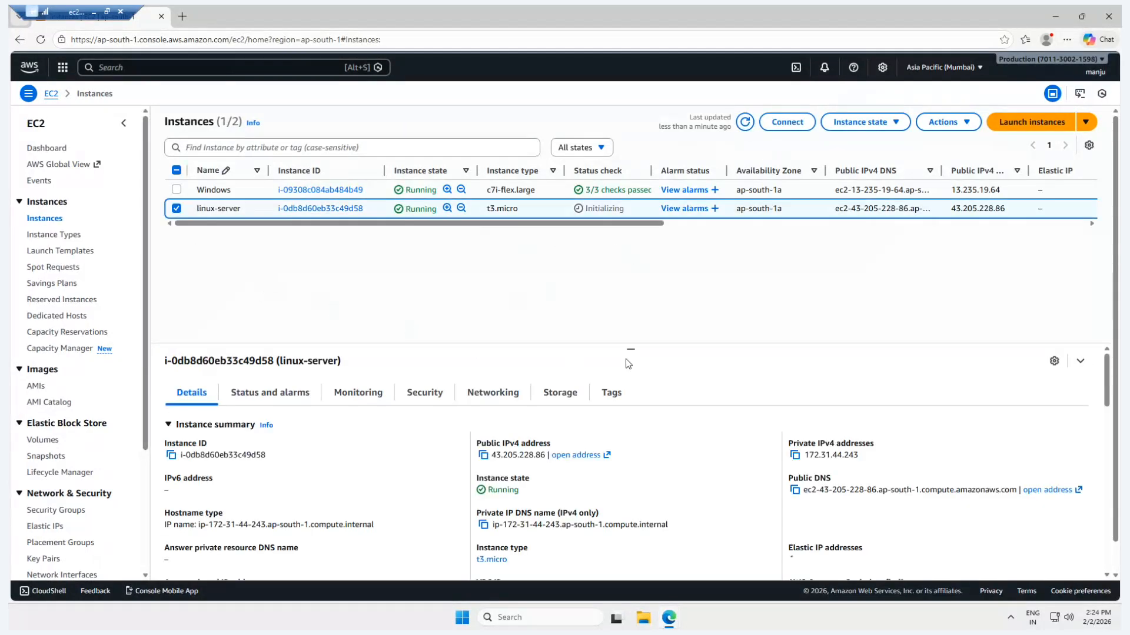
{"action": "left_click_drag", "start_coordinate": [629, 349], "coordinate": [621, 277]}
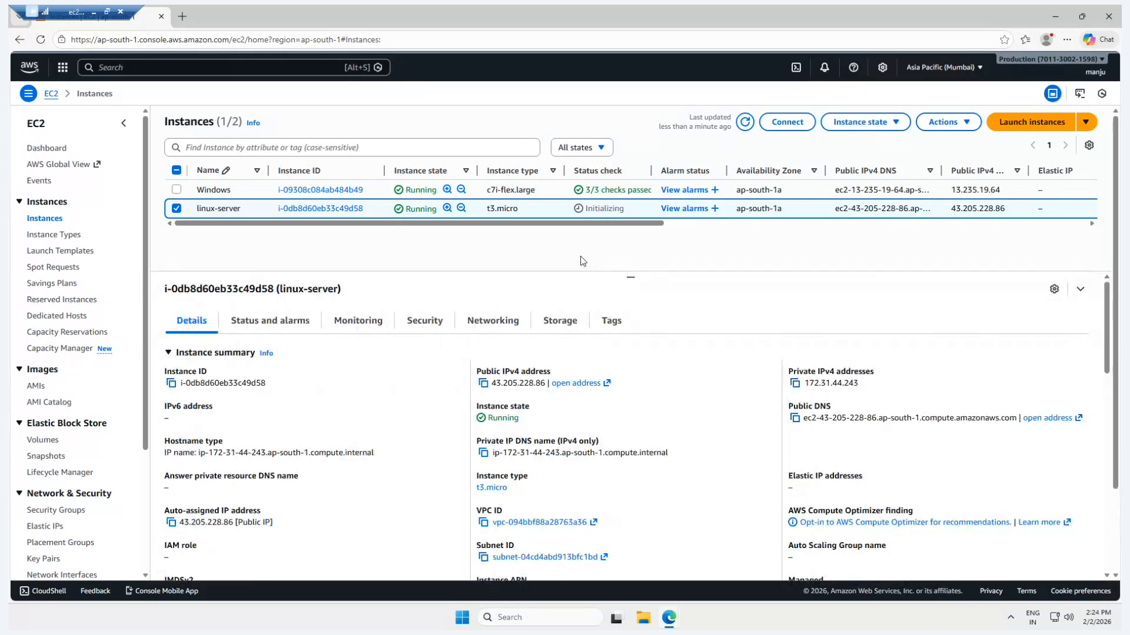
{"action": "left_click", "coordinate": [741, 126]}
Launch PuTTY from the desktop and enter linux-server's public IPv4 address, 43.205.228.86, copied from the EC2 console, as the host name.
{"action": "left_click", "coordinate": [1055, 16]}
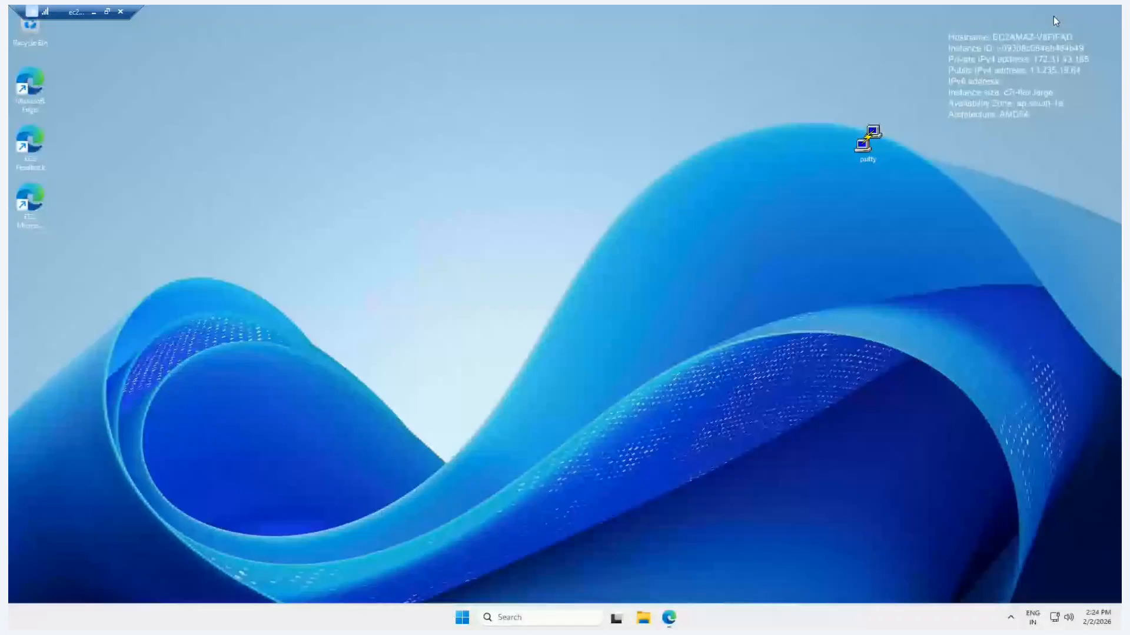
{"action": "double_click", "coordinate": [865, 146]}
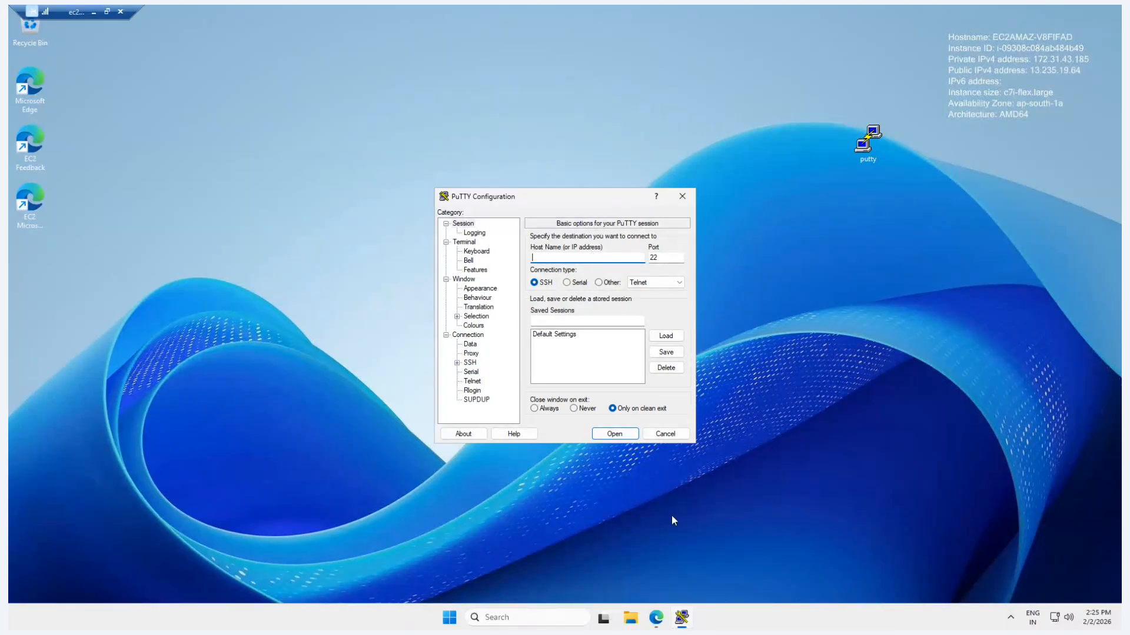
{"action": "left_click", "coordinate": [656, 617]}
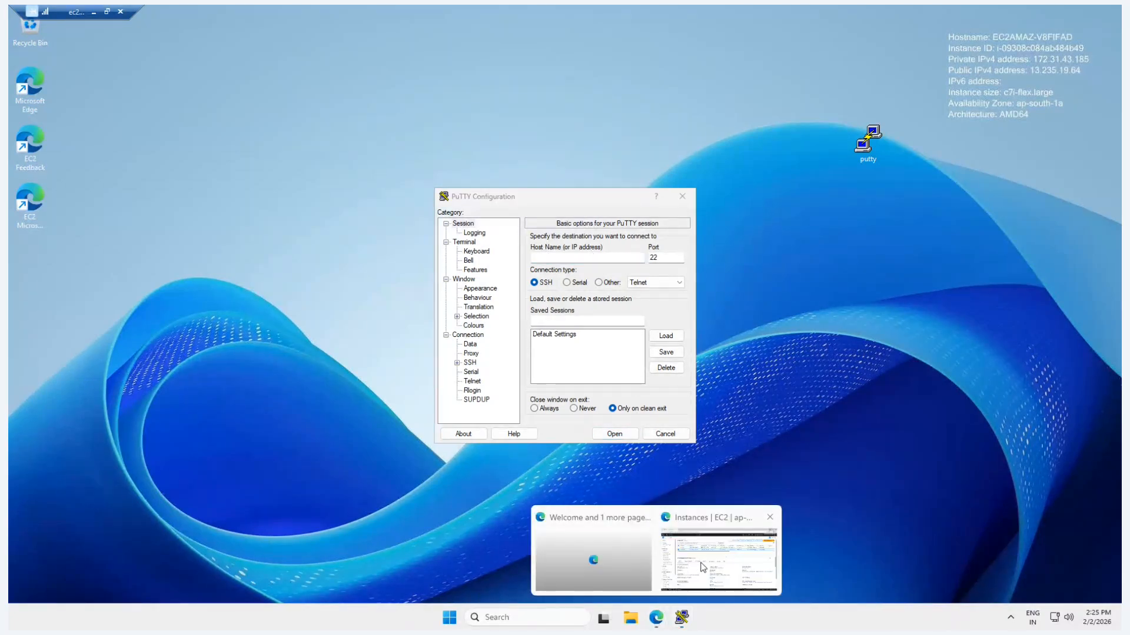
{"action": "left_click", "coordinate": [703, 568]}
{"action": "left_click", "coordinate": [483, 383]}
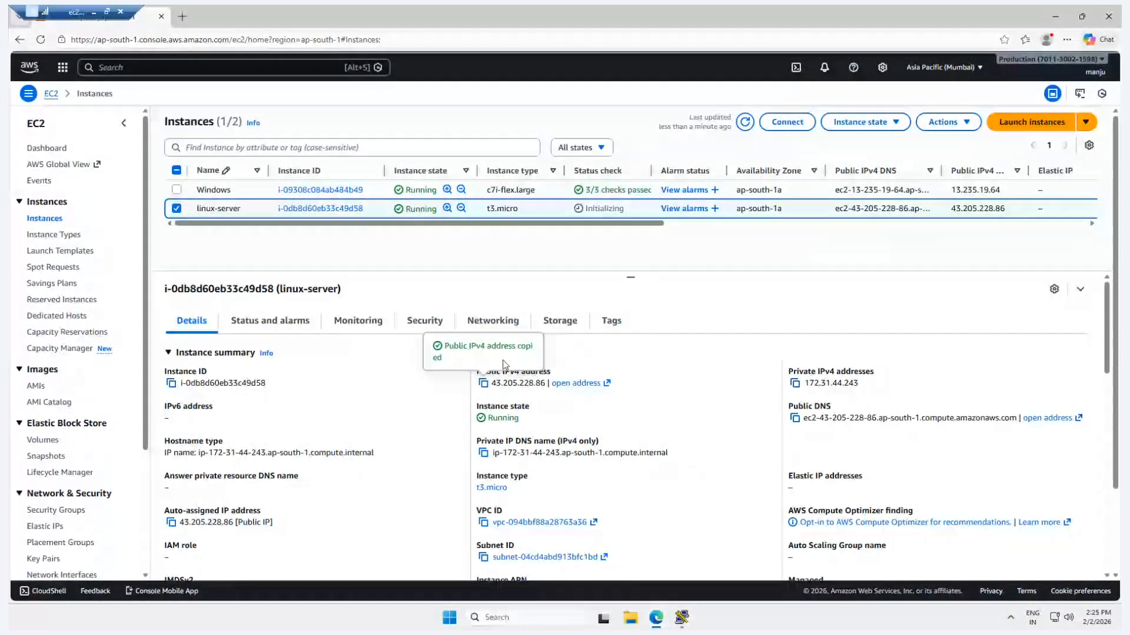
{"action": "left_click", "coordinate": [682, 618]}
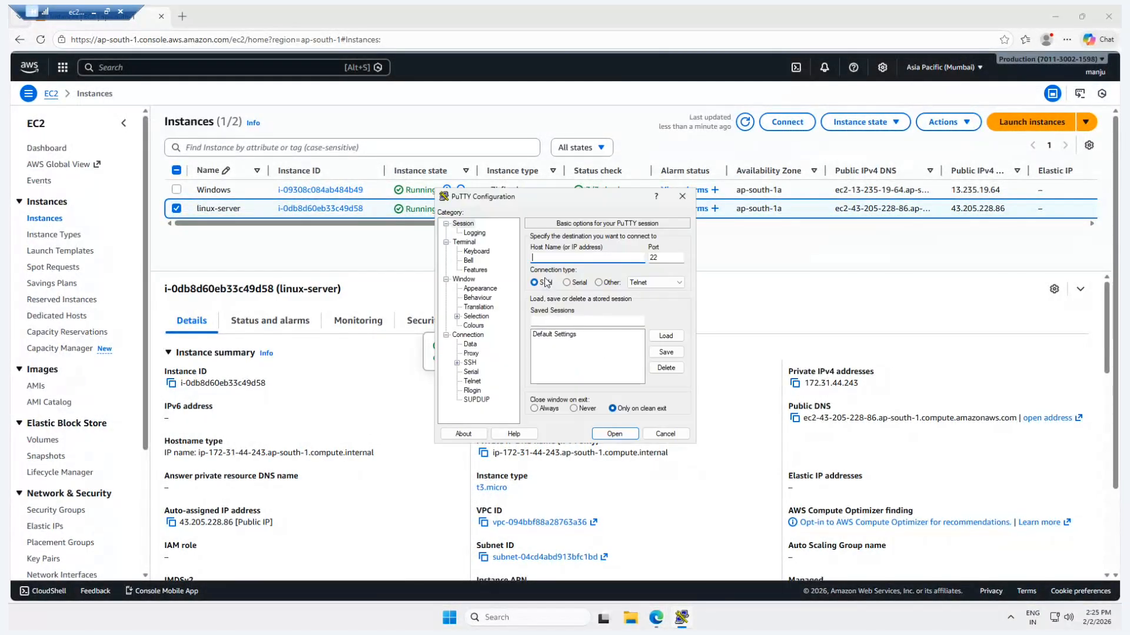
{"action": "key", "text": "ctrl+v"}
{"action": "key", "text": "Tab"}
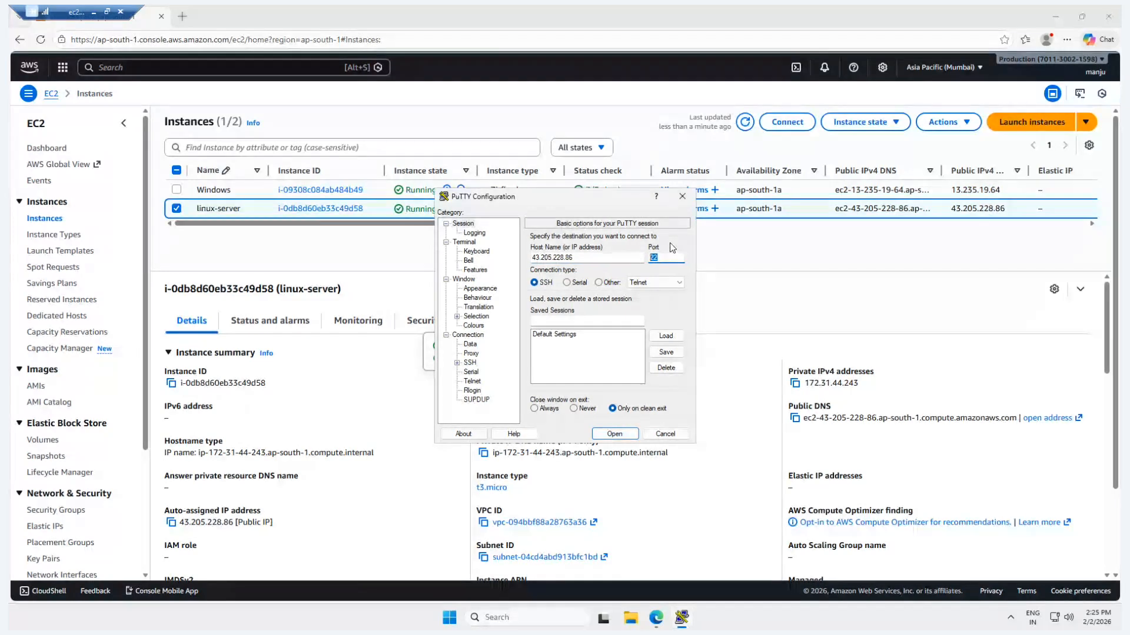
Check the port range and source of linux-server's inbound security rule in the EC2 console.
{"action": "left_click", "coordinate": [406, 293]}
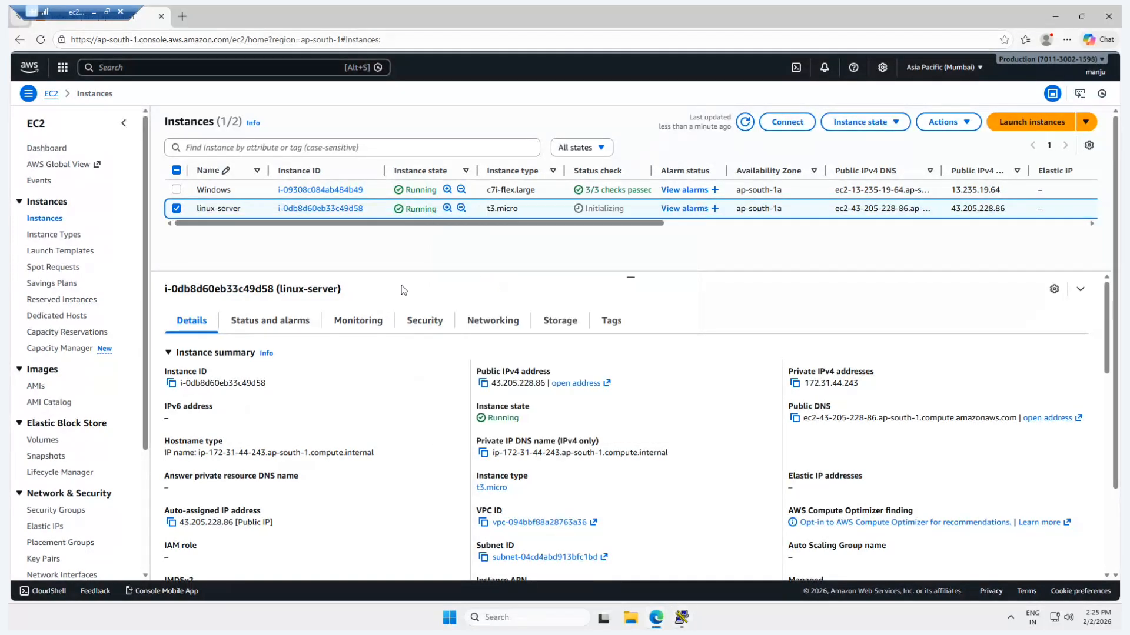
{"action": "left_click", "coordinate": [422, 319]}
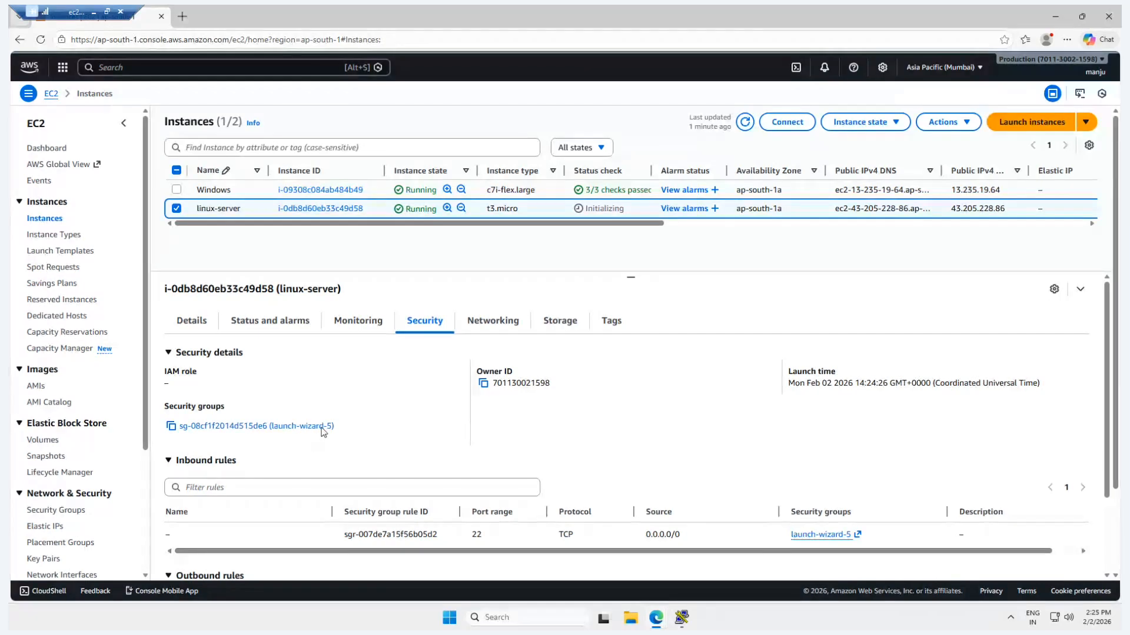
{"action": "double_click", "coordinate": [476, 534]}
{"action": "left_click_drag", "start_coordinate": [646, 535], "coordinate": [691, 540]}
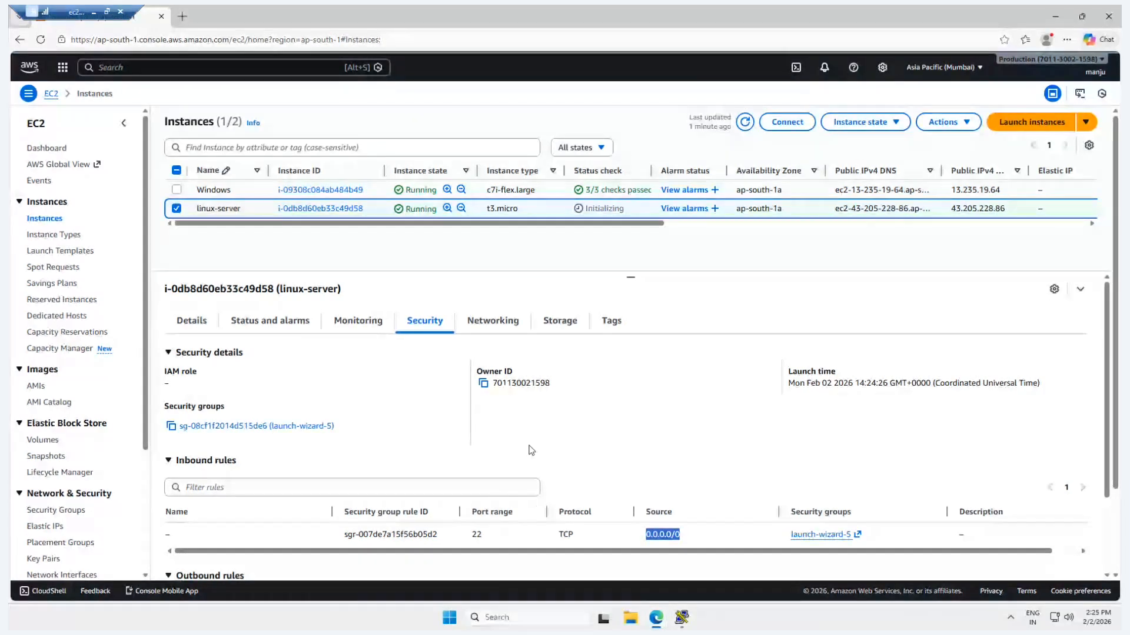
Return to PuTTY and set linux-key-pair.ppk from the Downloads folder as the private key file in the SSH authentication credentials.
{"action": "left_click", "coordinate": [681, 617]}
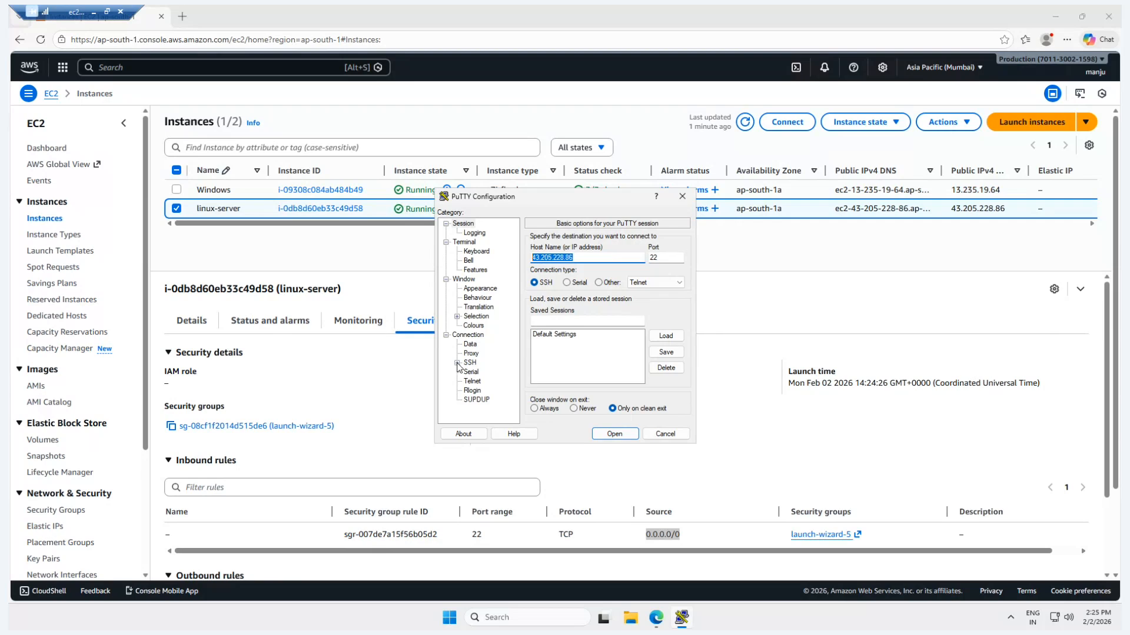
{"action": "left_click", "coordinate": [458, 363]}
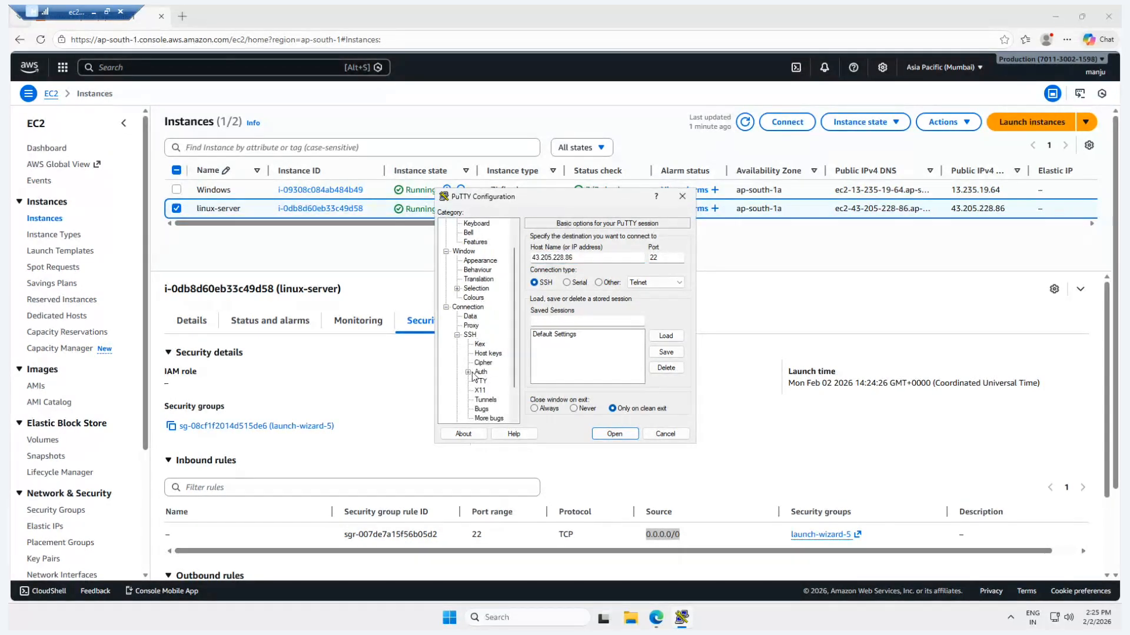
{"action": "left_click", "coordinate": [469, 372]}
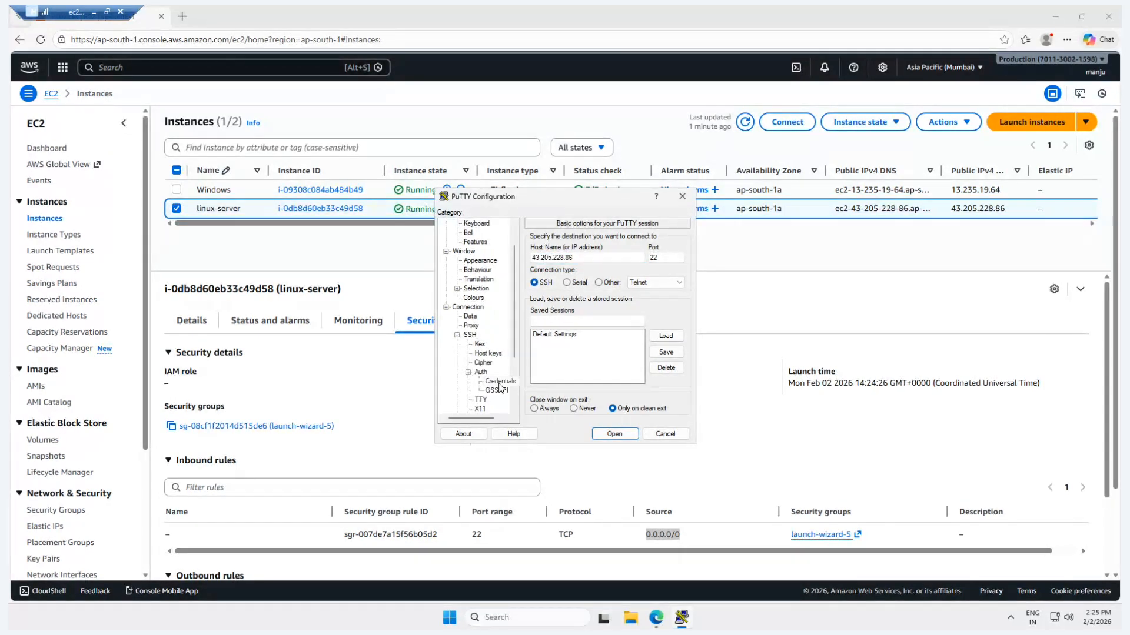
{"action": "left_click", "coordinate": [500, 382]}
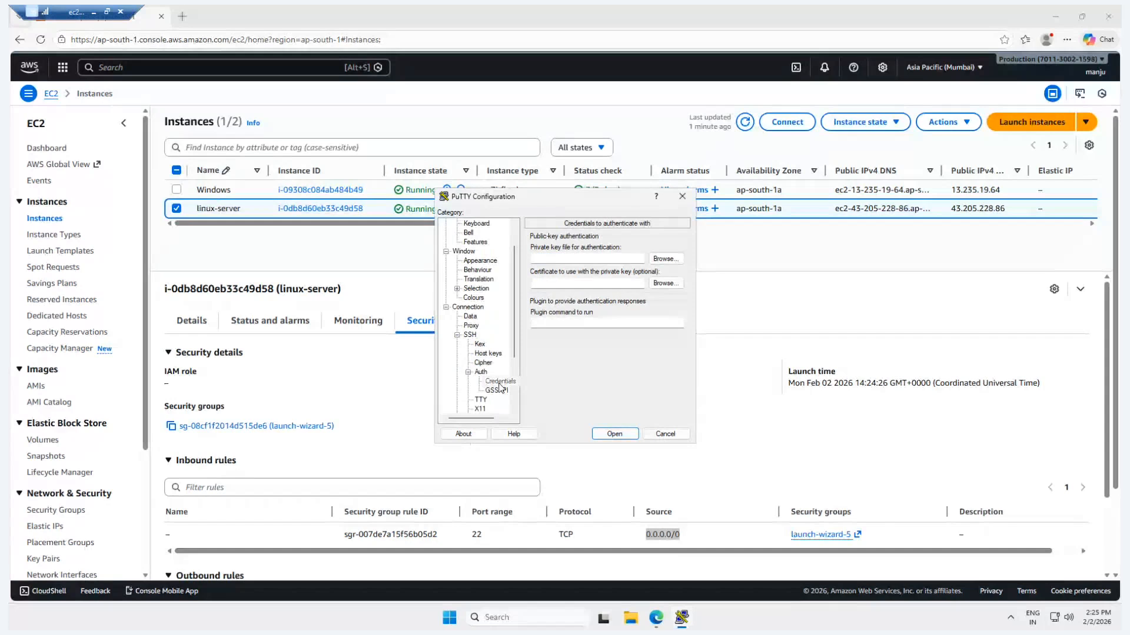
{"action": "left_click", "coordinate": [664, 262]}
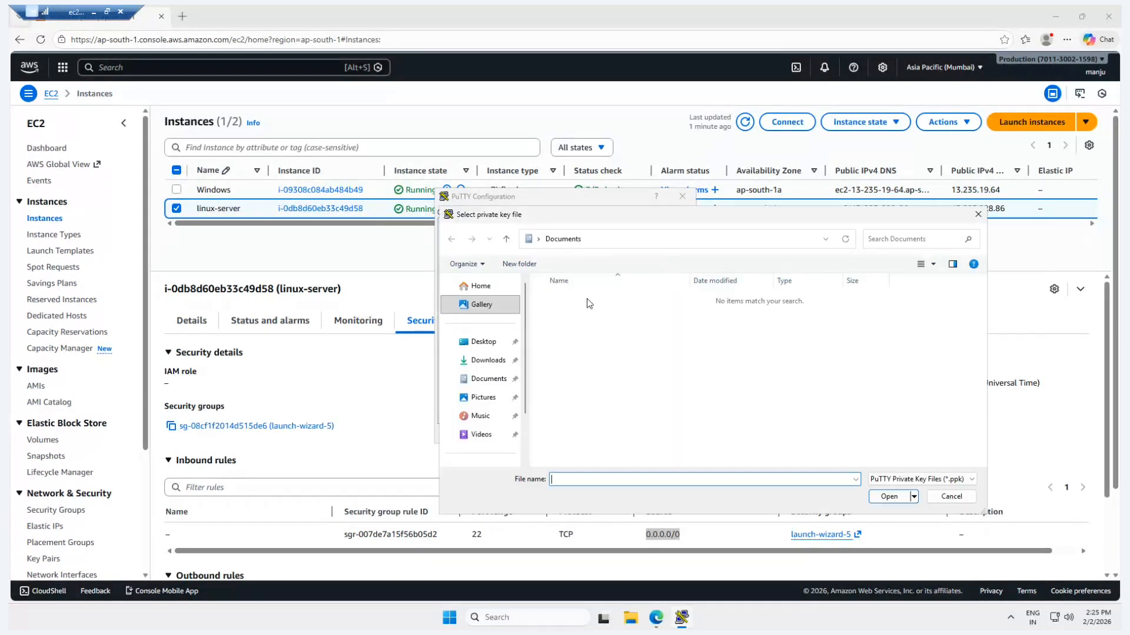
{"action": "left_click", "coordinate": [487, 362]}
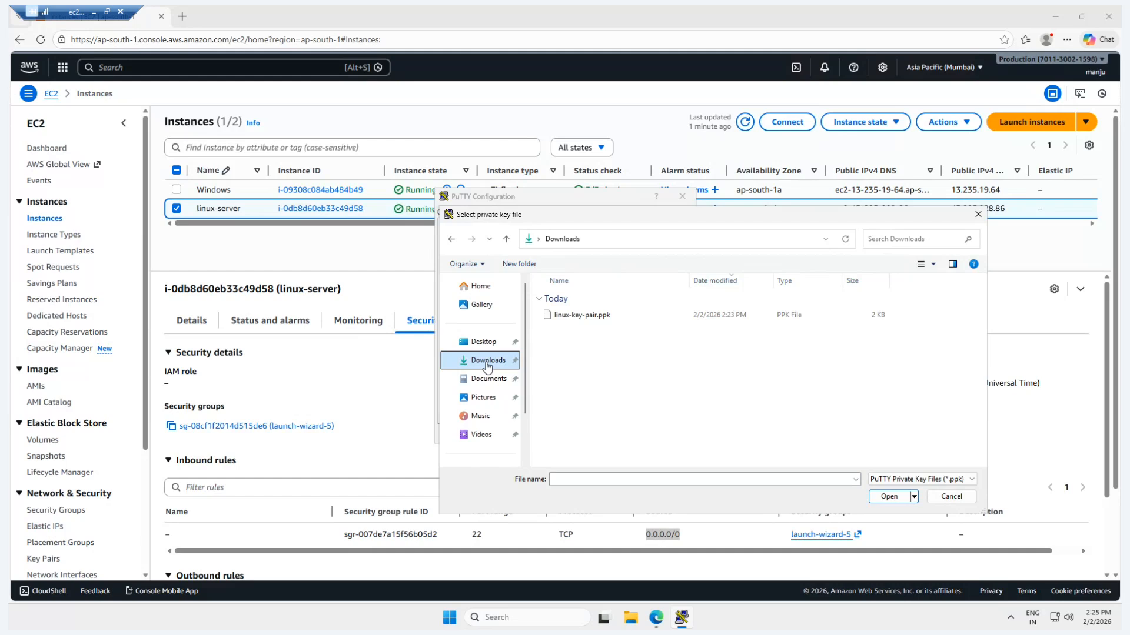
{"action": "left_click", "coordinate": [582, 315]}
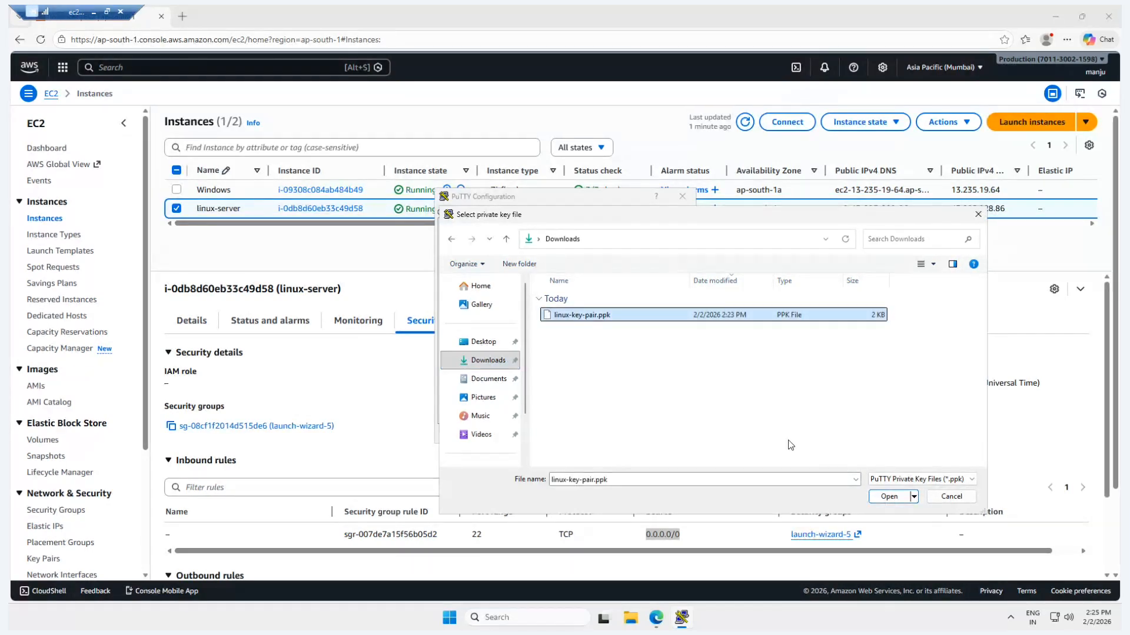
{"action": "left_click", "coordinate": [889, 498]}
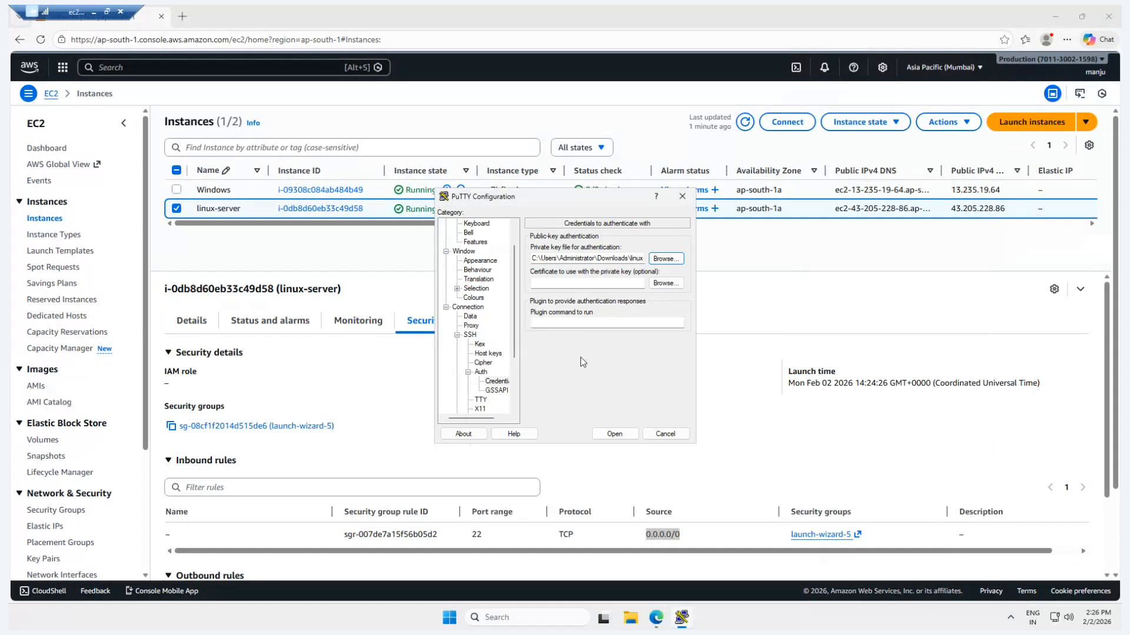
Open the SSH connection to the server and accept its host key.
{"action": "left_click", "coordinate": [614, 434]}
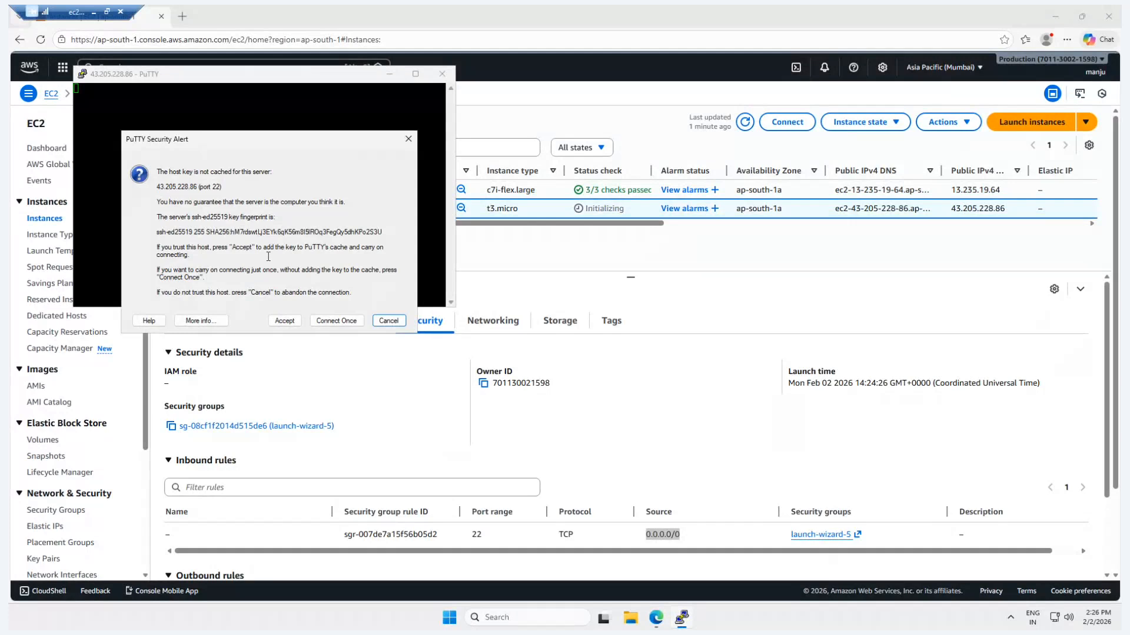
{"action": "left_click", "coordinate": [284, 321]}
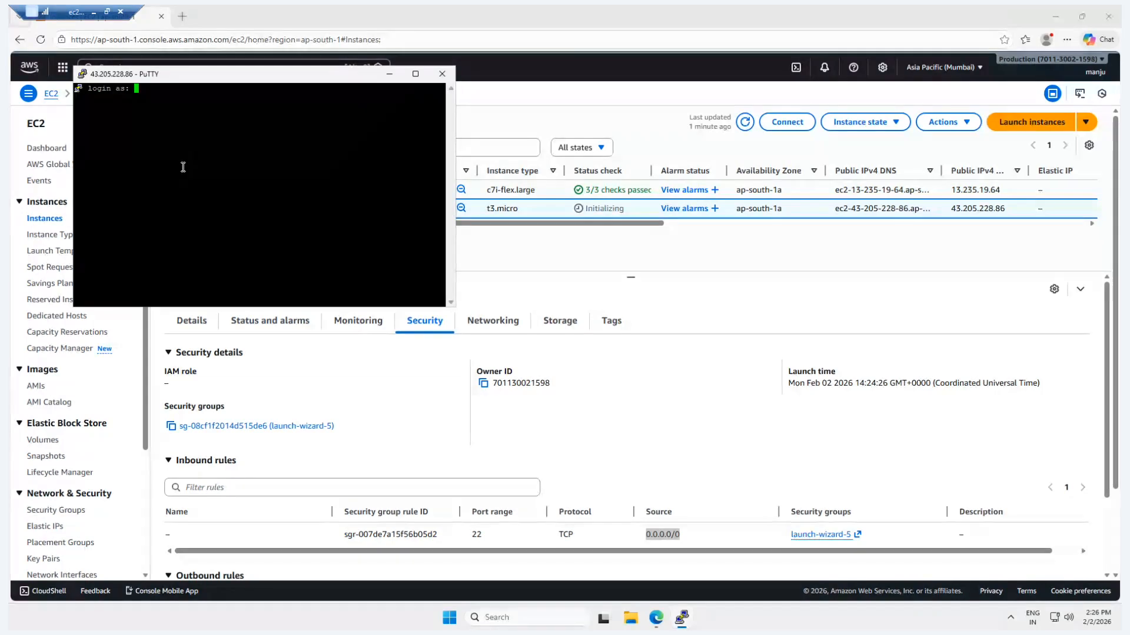
Set the PuTTY terminal aside and look up the login username on linux-server's Connect page in the EC2 console.
{"action": "left_click", "coordinate": [389, 75]}
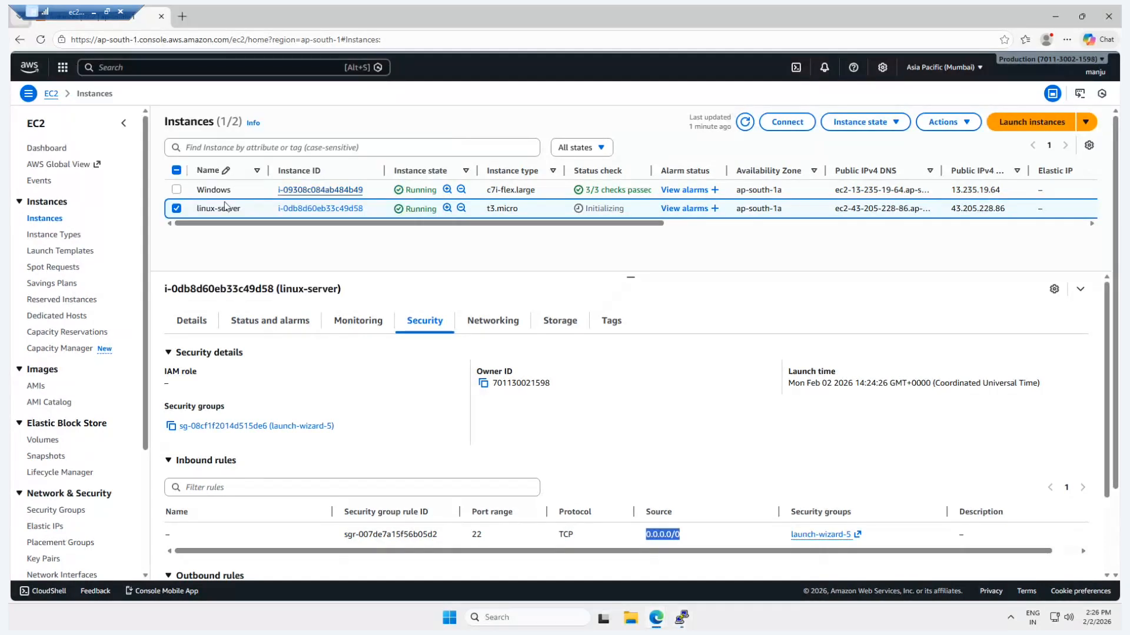
{"action": "left_click", "coordinate": [783, 123]}
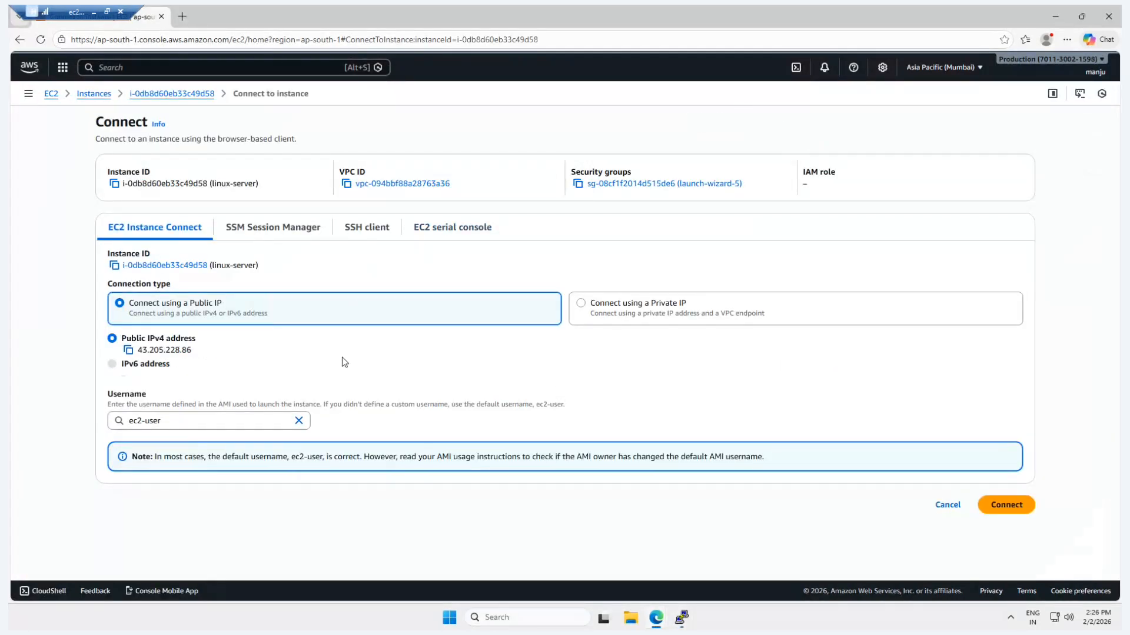
{"action": "left_click_drag", "start_coordinate": [104, 399], "coordinate": [155, 394]}
{"action": "left_click", "coordinate": [254, 391]}
Return to the PuTTY terminal and log in as ec2-user.
{"action": "left_click", "coordinate": [682, 618]}
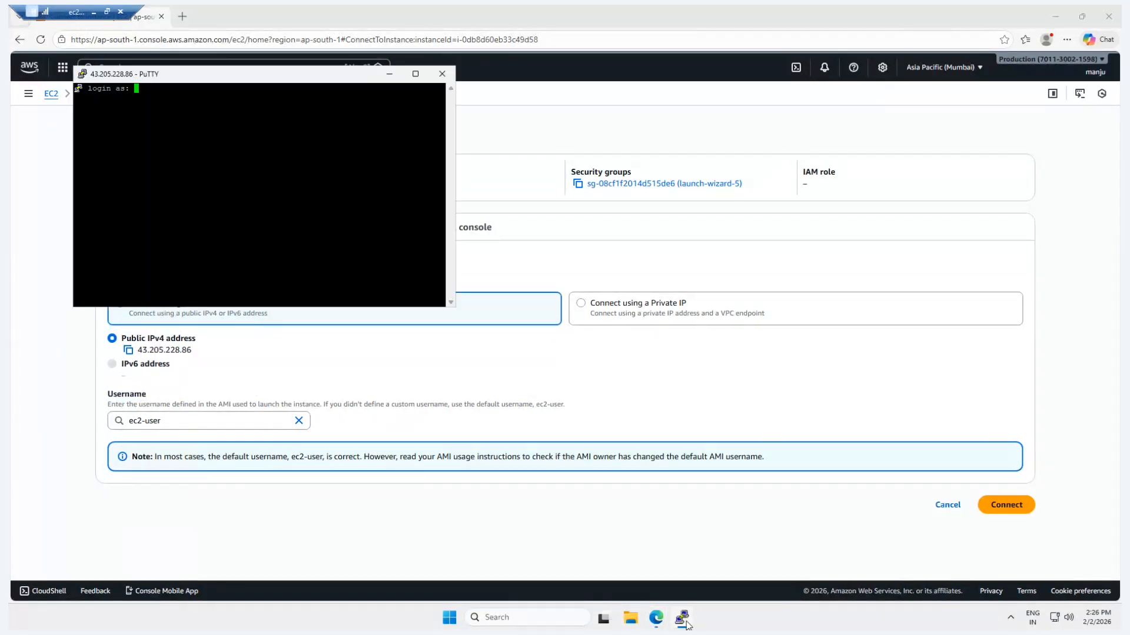
{"action": "type", "text": "ec2-user"}
{"action": "key", "text": "Return"}
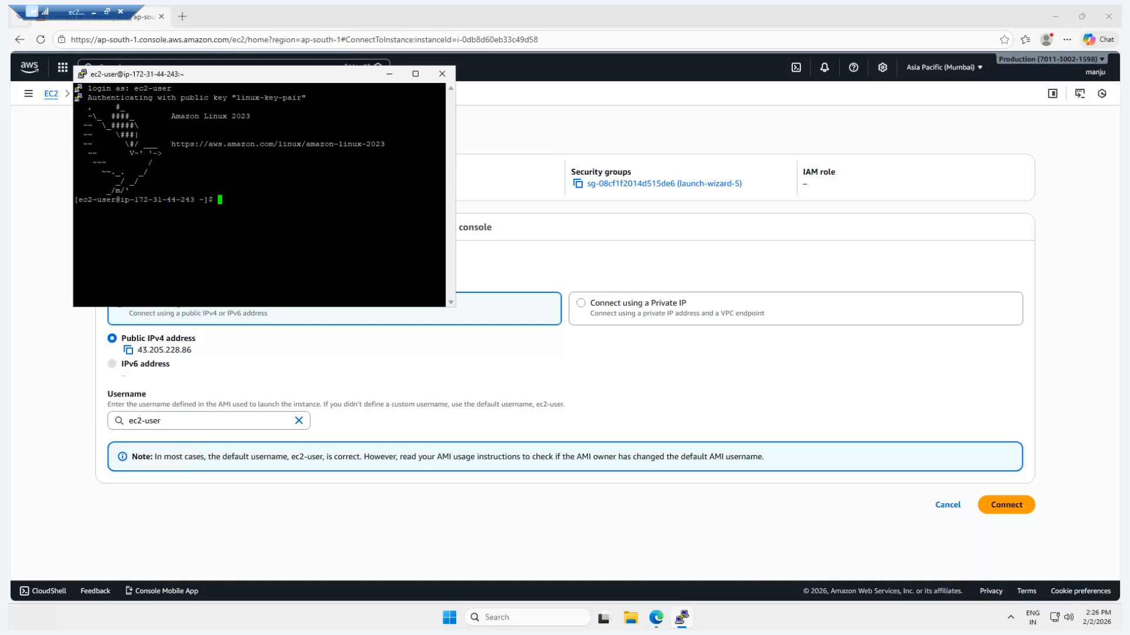
Switch to the root user in the terminal with sudo -i.
{"action": "type", "text": "df"}
{"action": "key", "text": "BackSpace"}
{"action": "key", "text": "BackSpace"}
{"action": "type", "text": "sudo -i"}
{"action": "key", "text": "Return"}
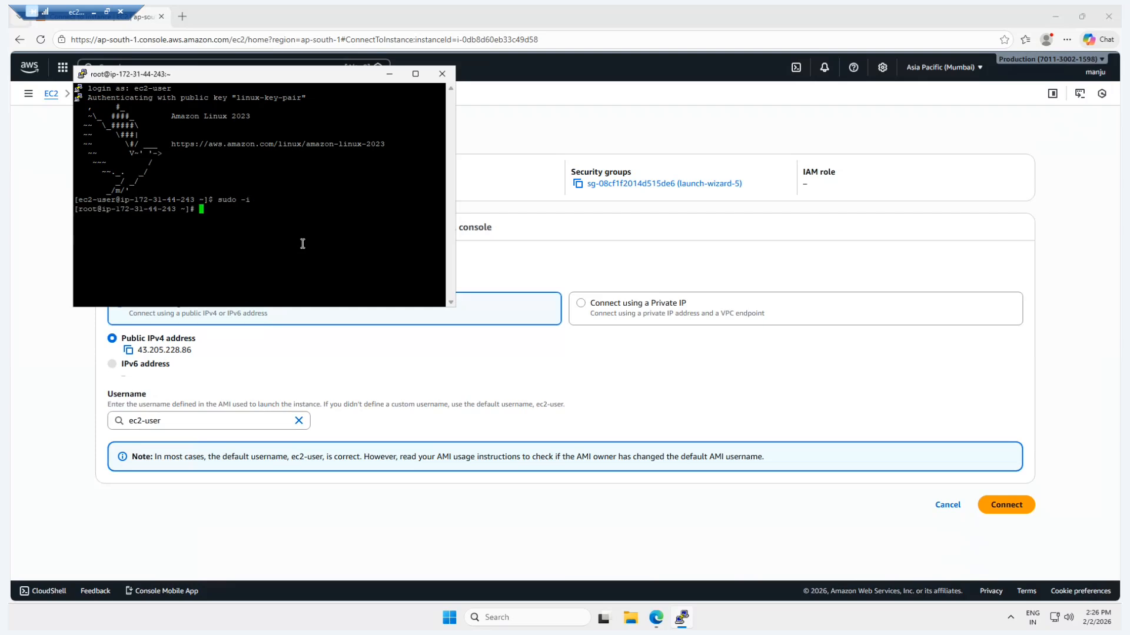
Run df -h to list the server's file systems and disk usage in human-readable units.
{"action": "type", "text": "df -h"}
{"action": "key", "text": "Return"}
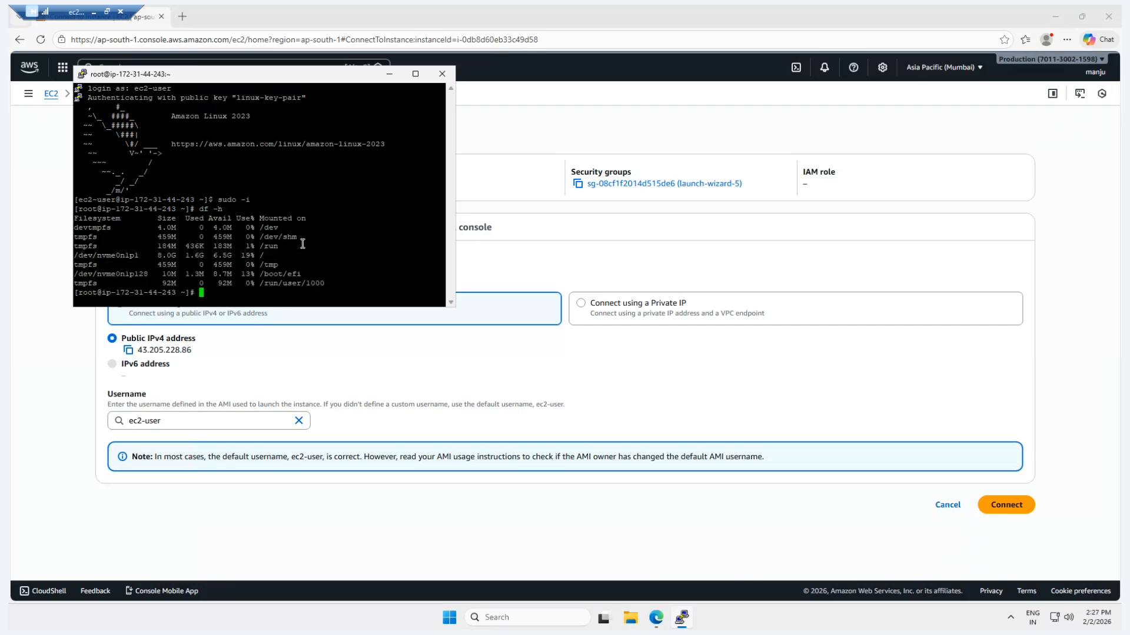